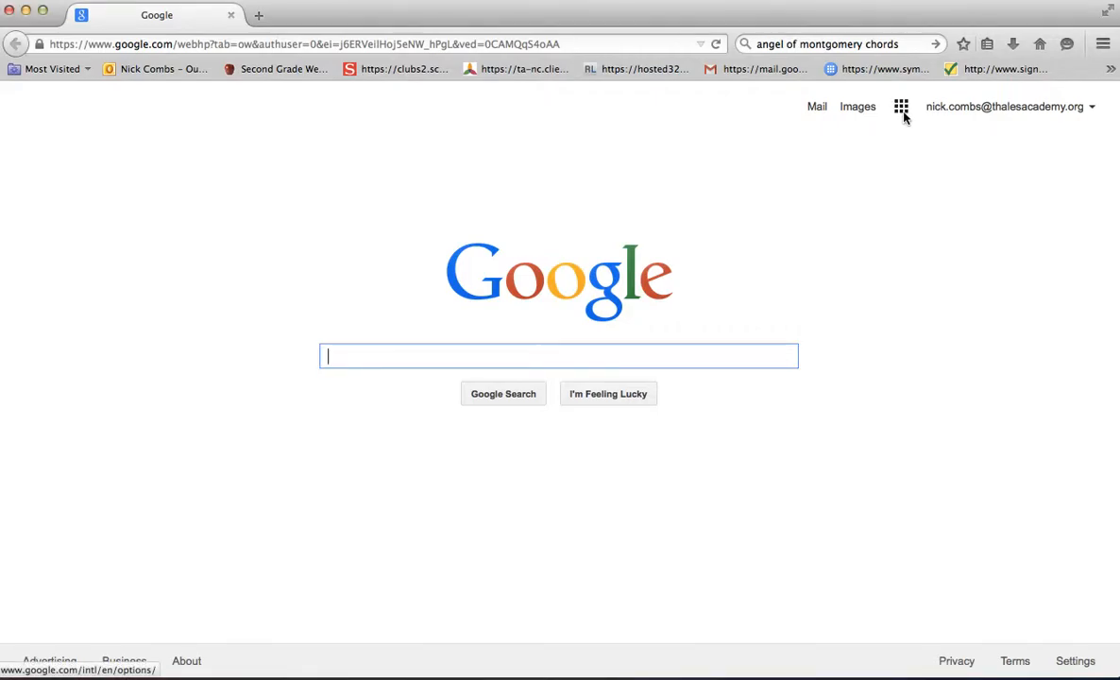
- Open Google Sites and start a new site from the blank template, named "Third Grade Webpage Thales Raleigh"
click(902, 107)
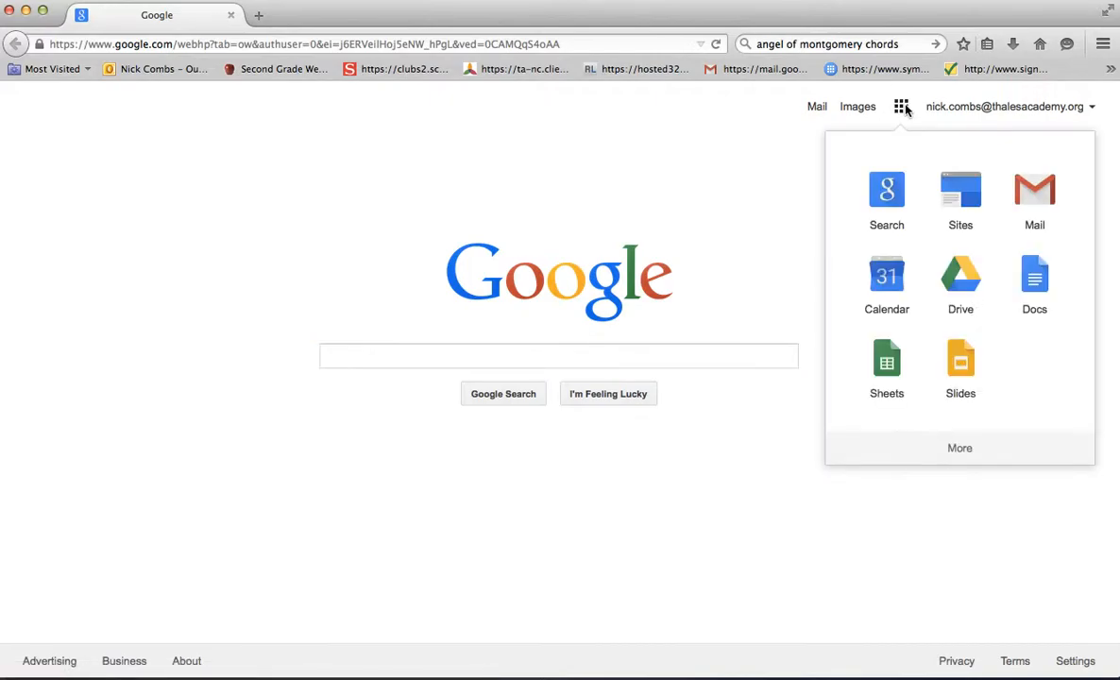
click(960, 224)
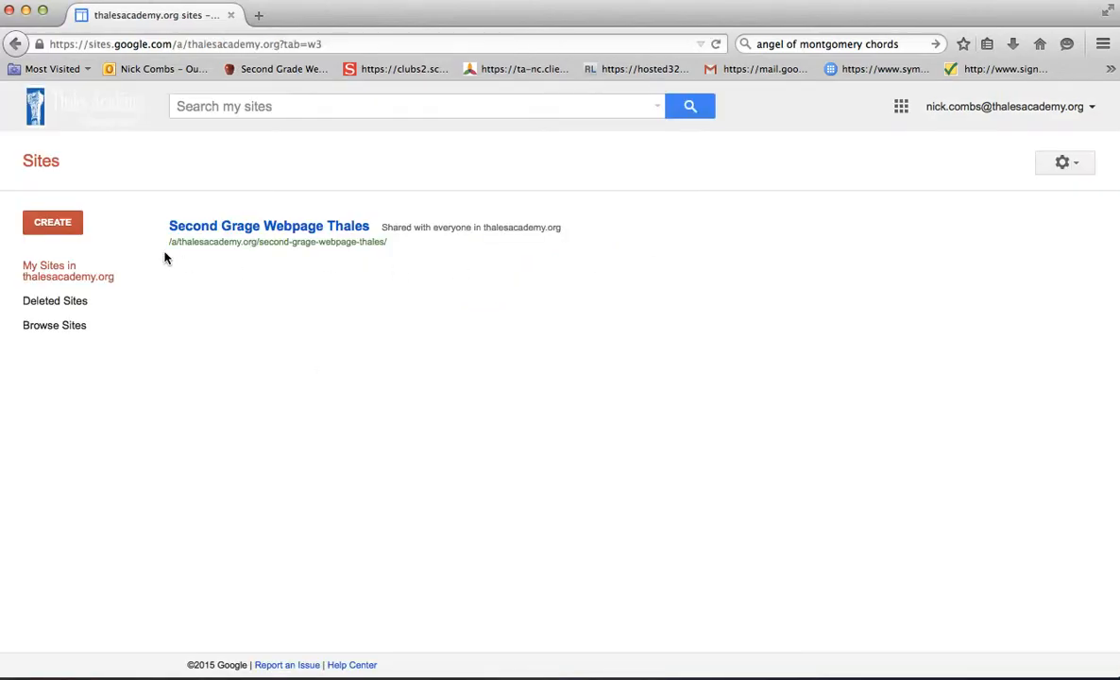
click(60, 225)
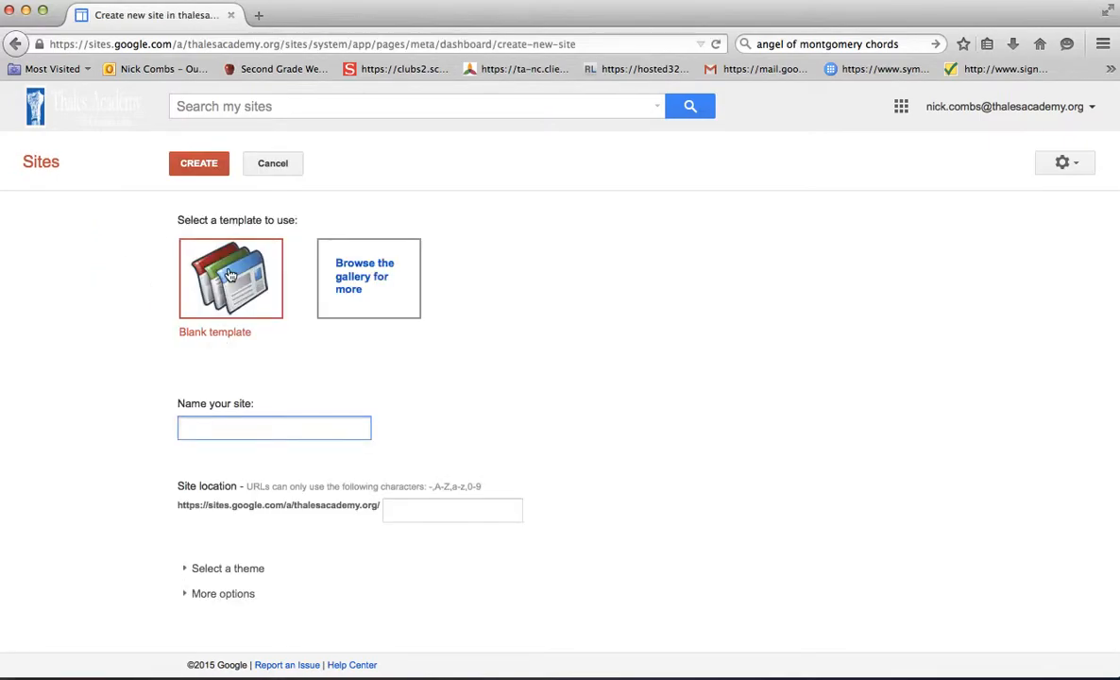
text(Third Grade Webpage)
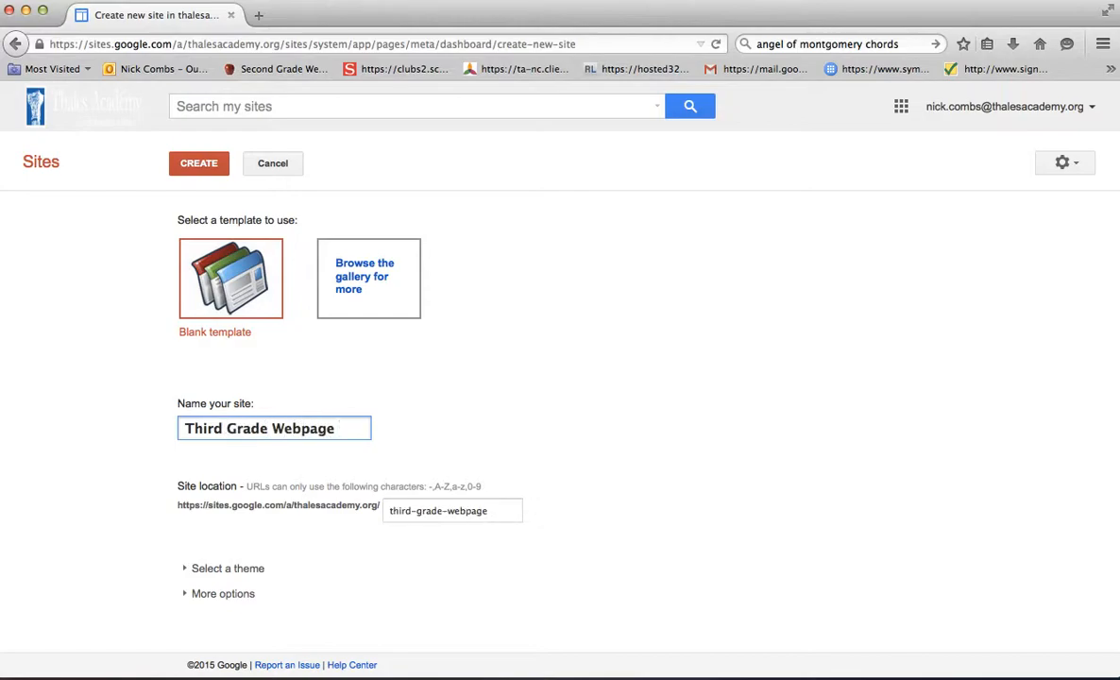
text( Thales)
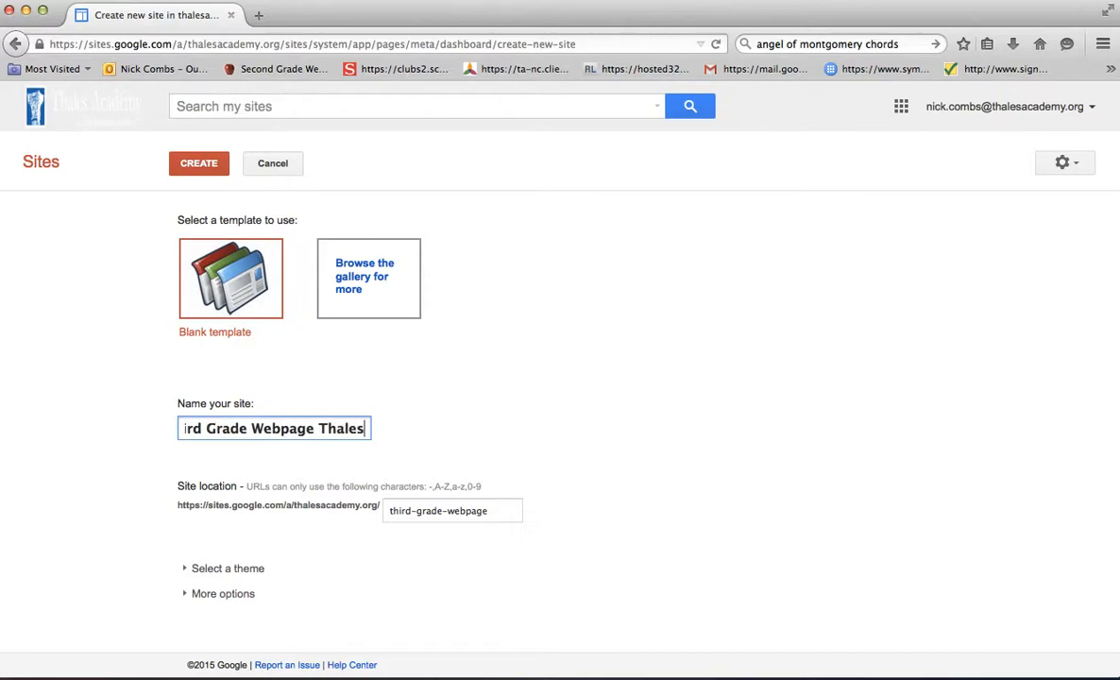
text( Raleigh)
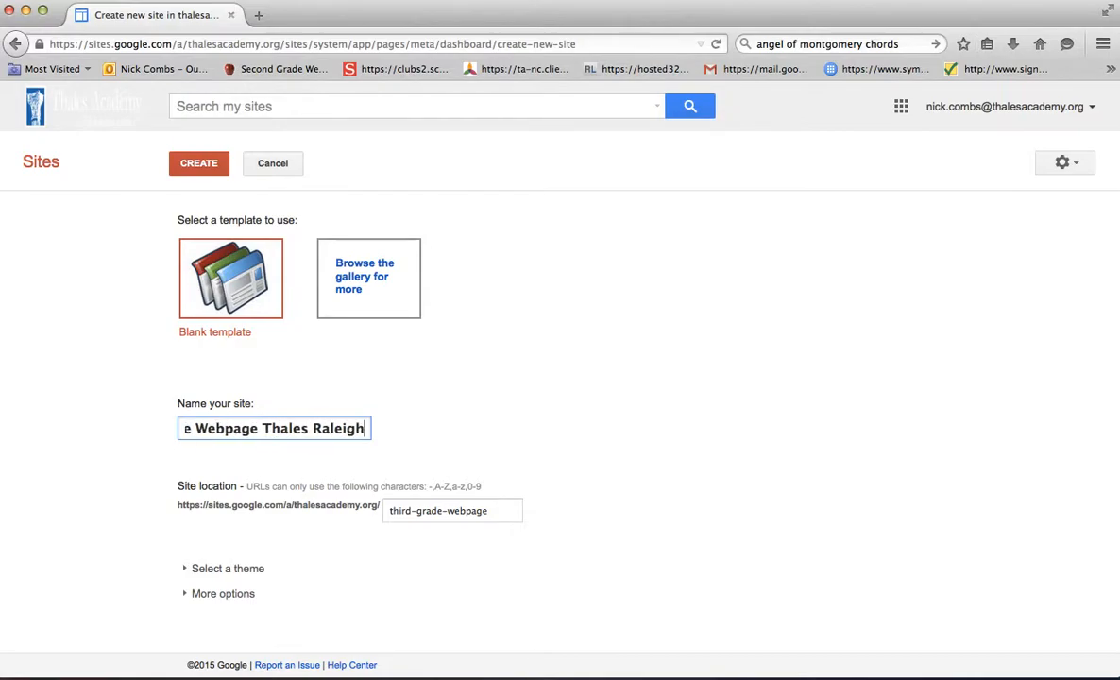
- Look through the Schools & education templates in the public site template gallery
click(368, 280)
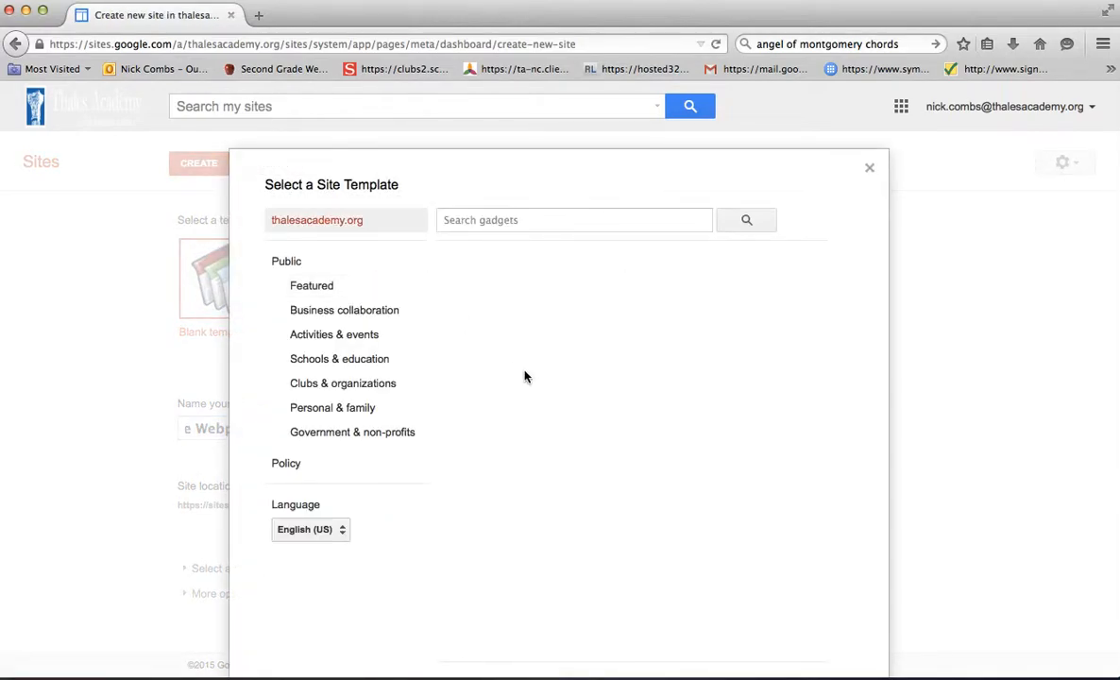
click(321, 359)
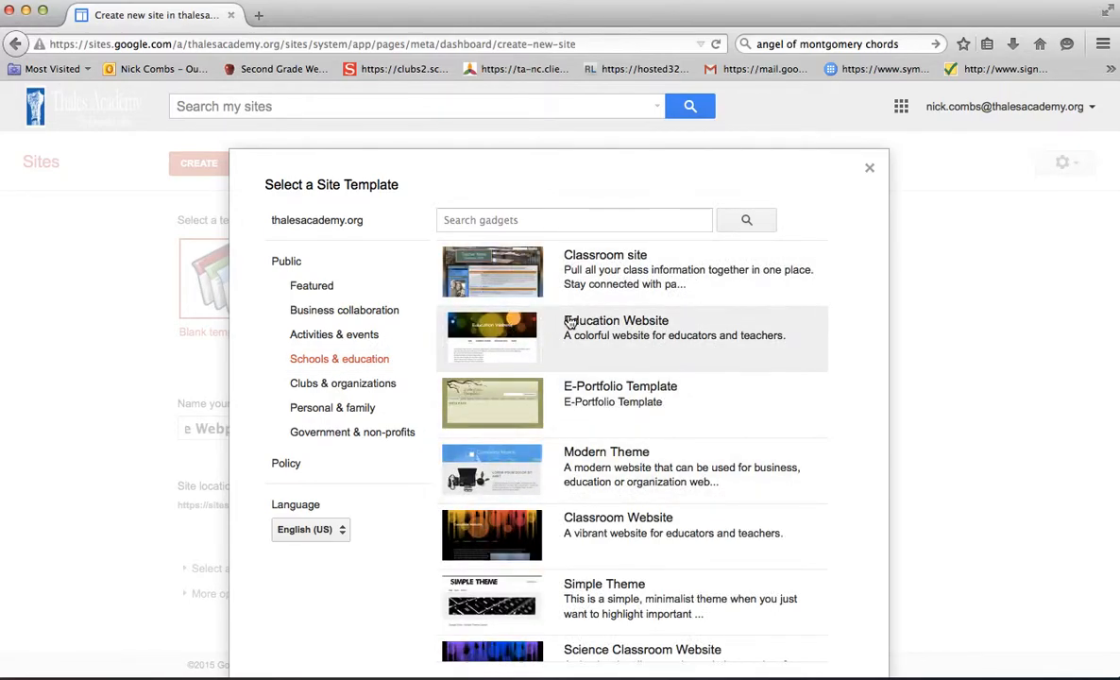
click(870, 168)
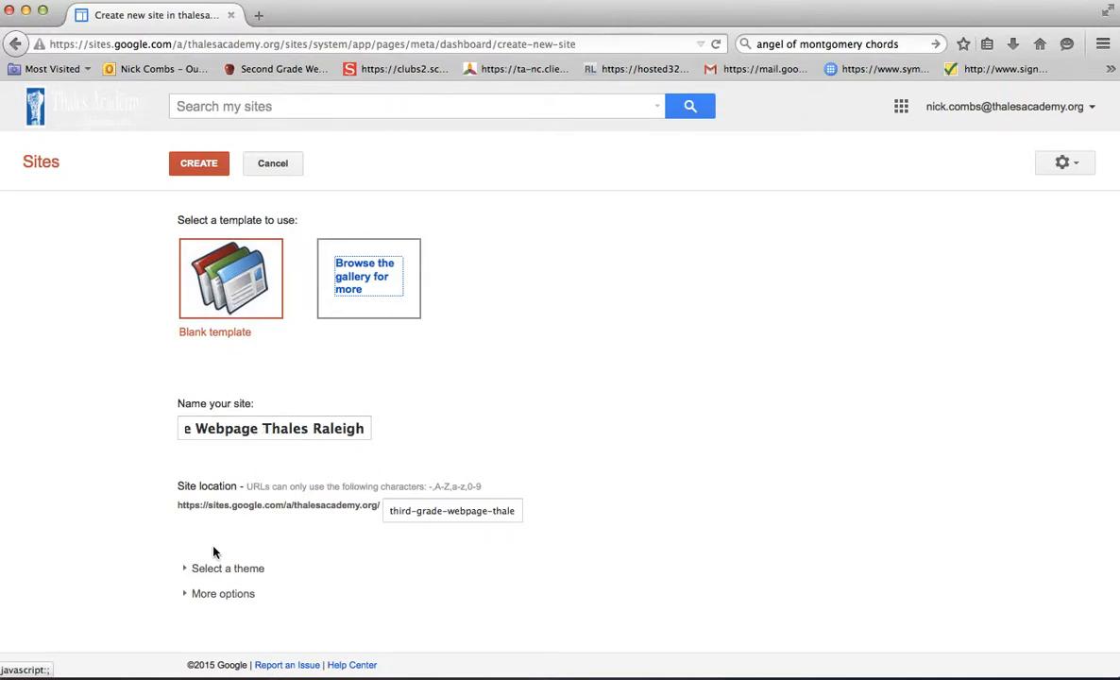
- Choose the Vinyl Panel theme and create the site
click(215, 568)
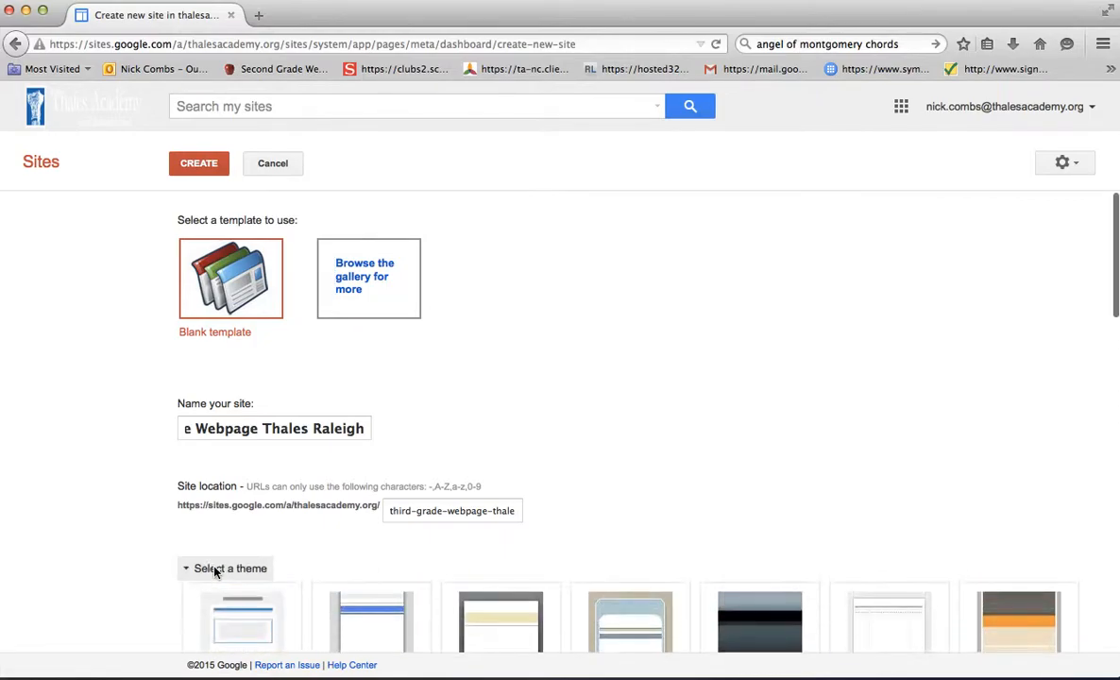
scroll(413, 519, down, 5)
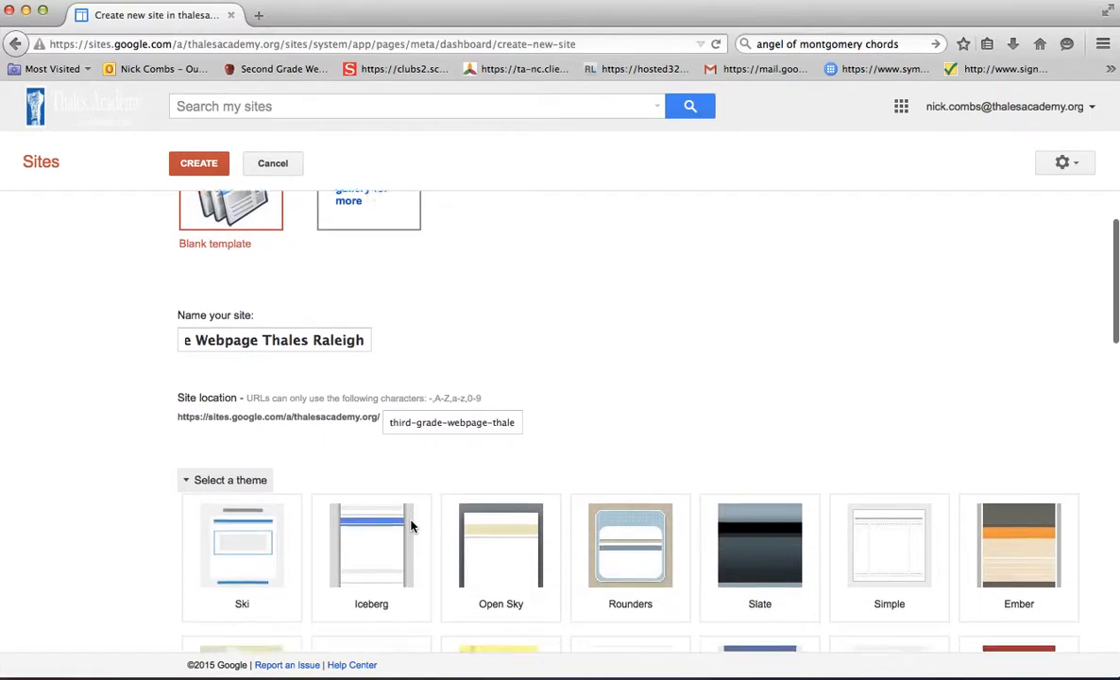
scroll(412, 525, down, 2)
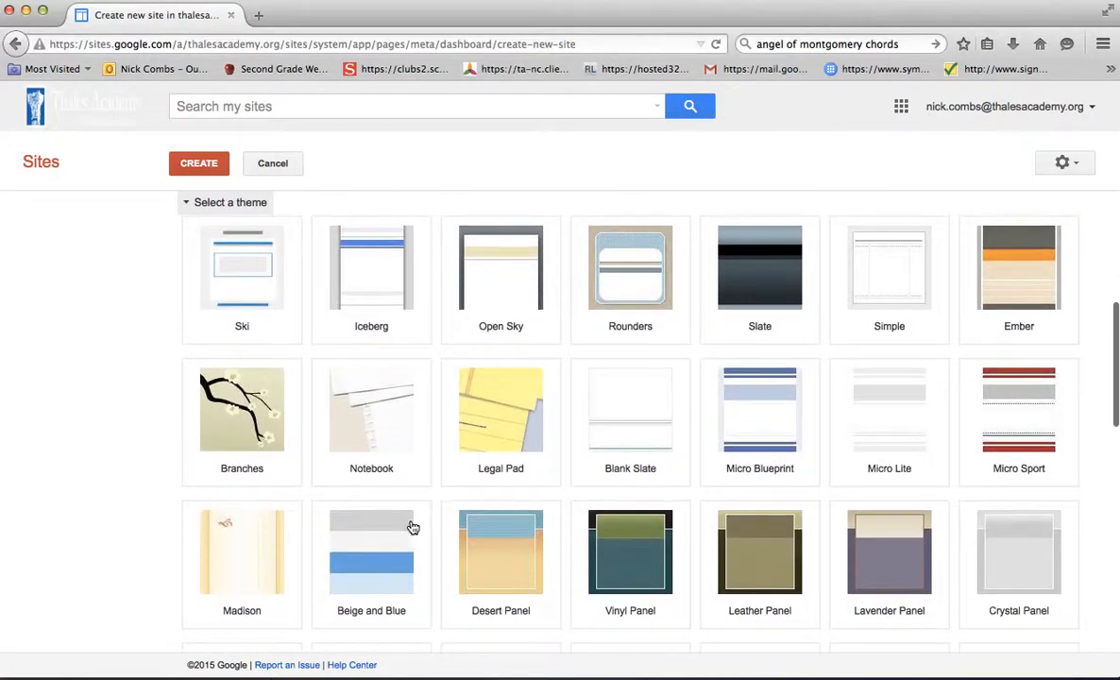
click(601, 544)
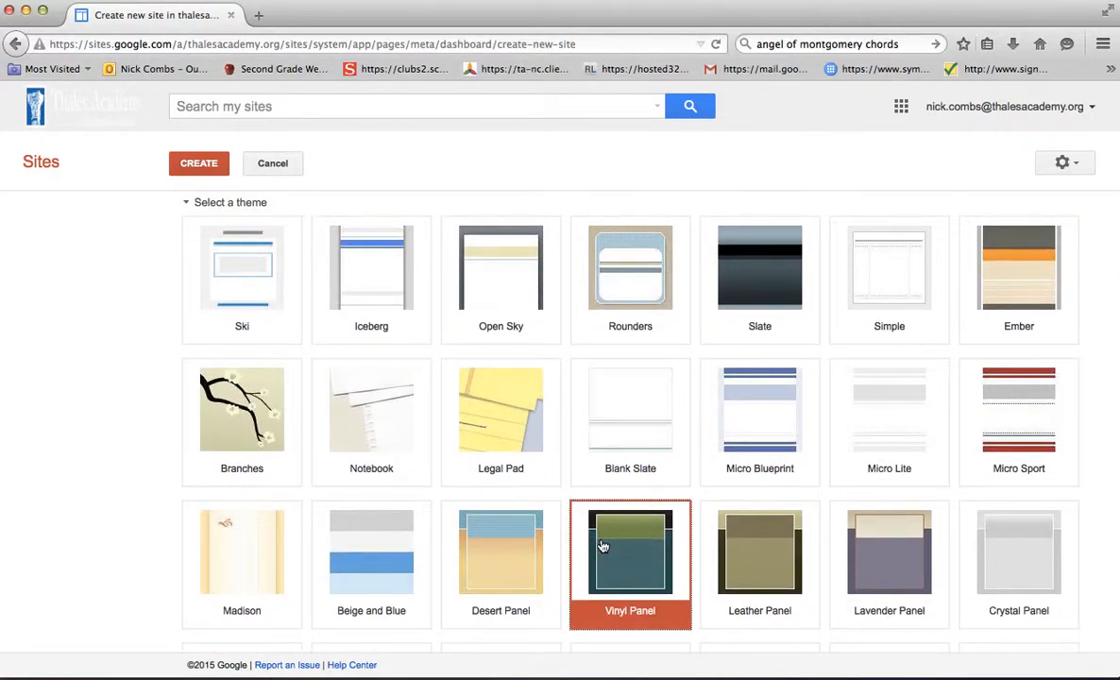
click(192, 166)
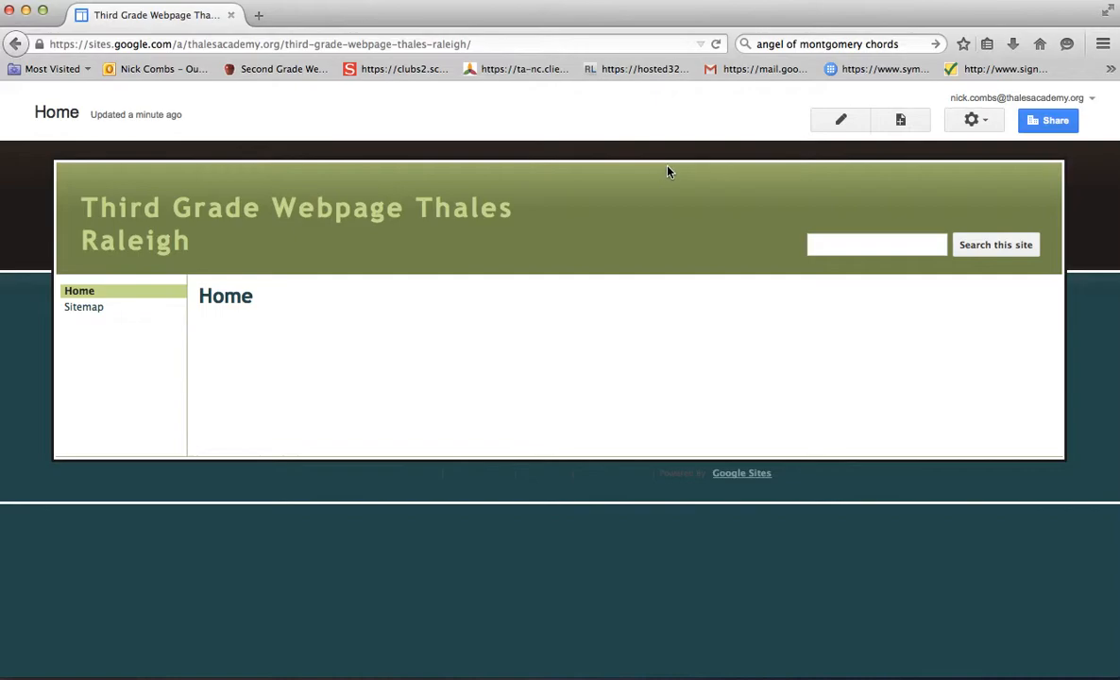
- Open the home page for editing and switch its layout to Two column
click(842, 124)
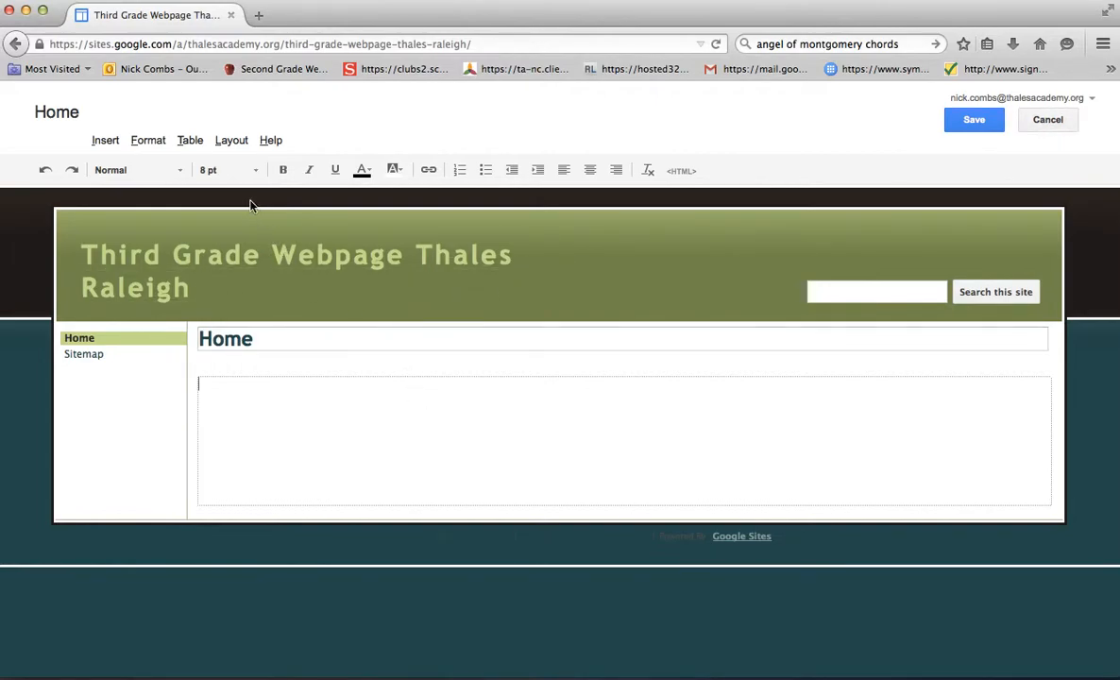
click(234, 142)
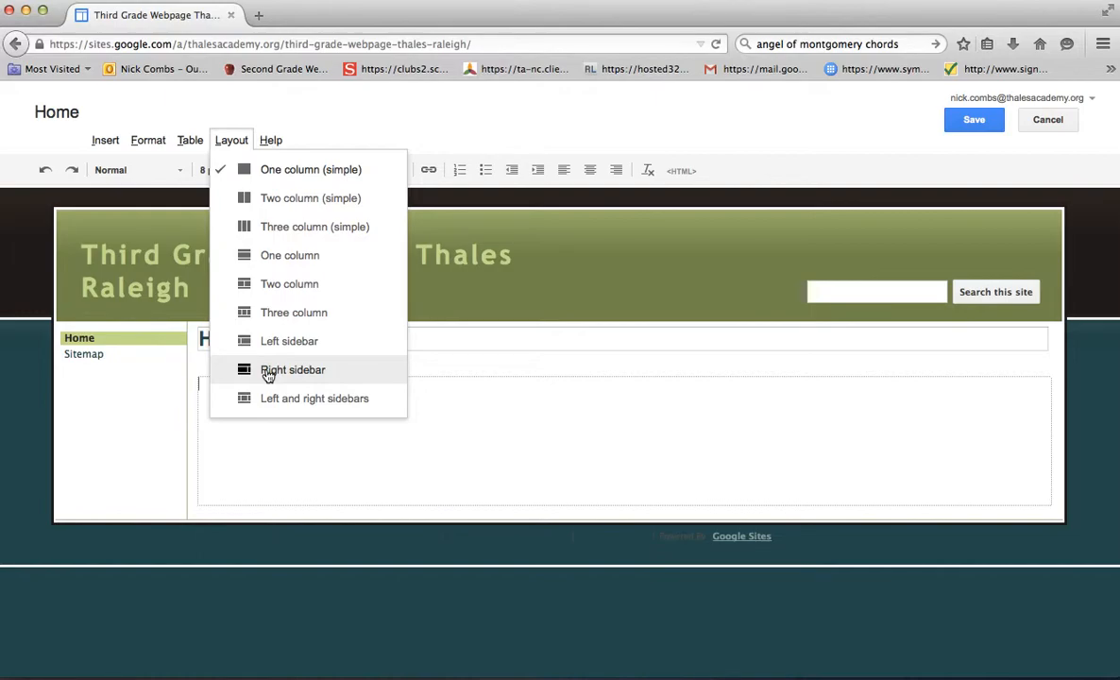
click(277, 287)
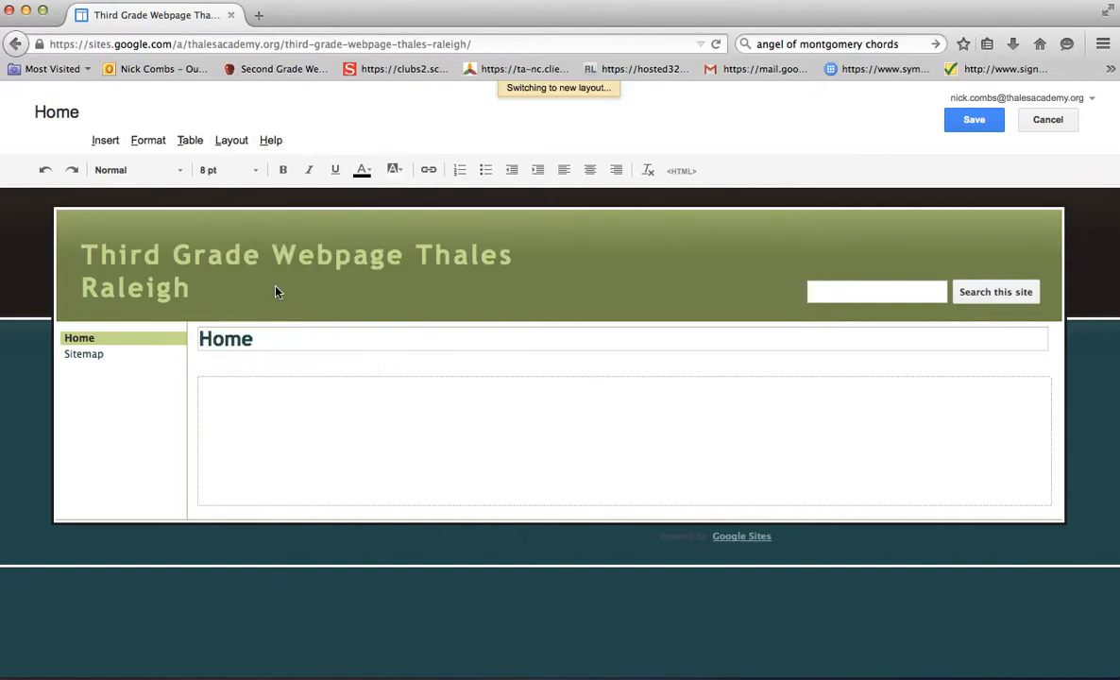
- Replace the home page title with "Announcements"
click(272, 340)
drag(272, 340, 200, 334)
key(BackSpace)
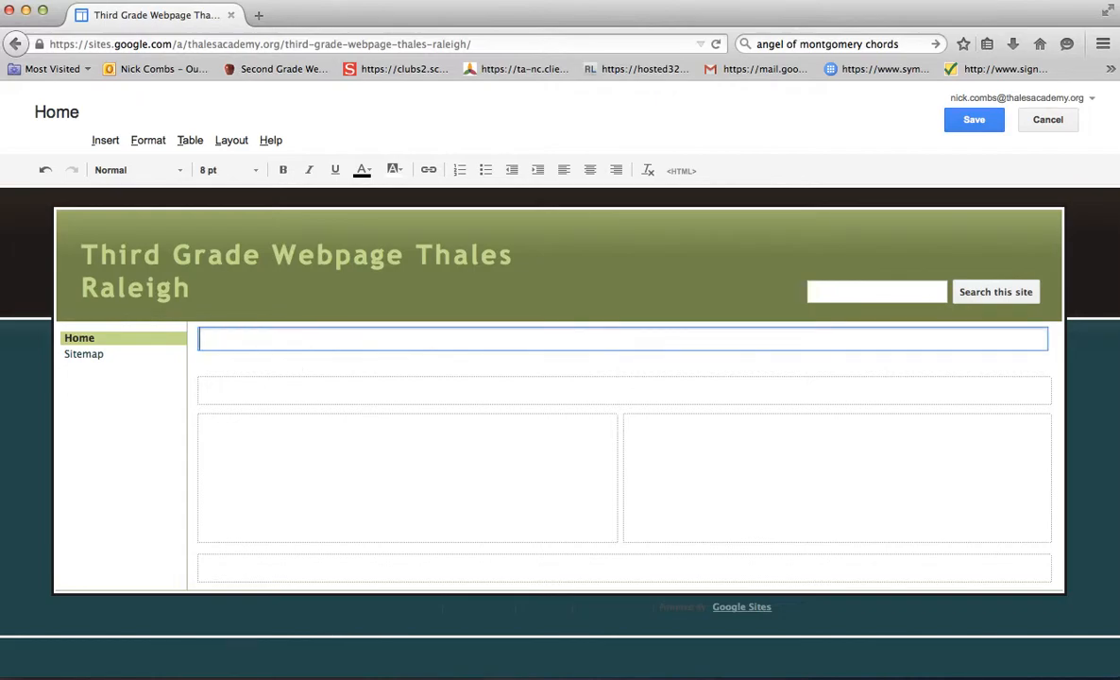
text(Announc)
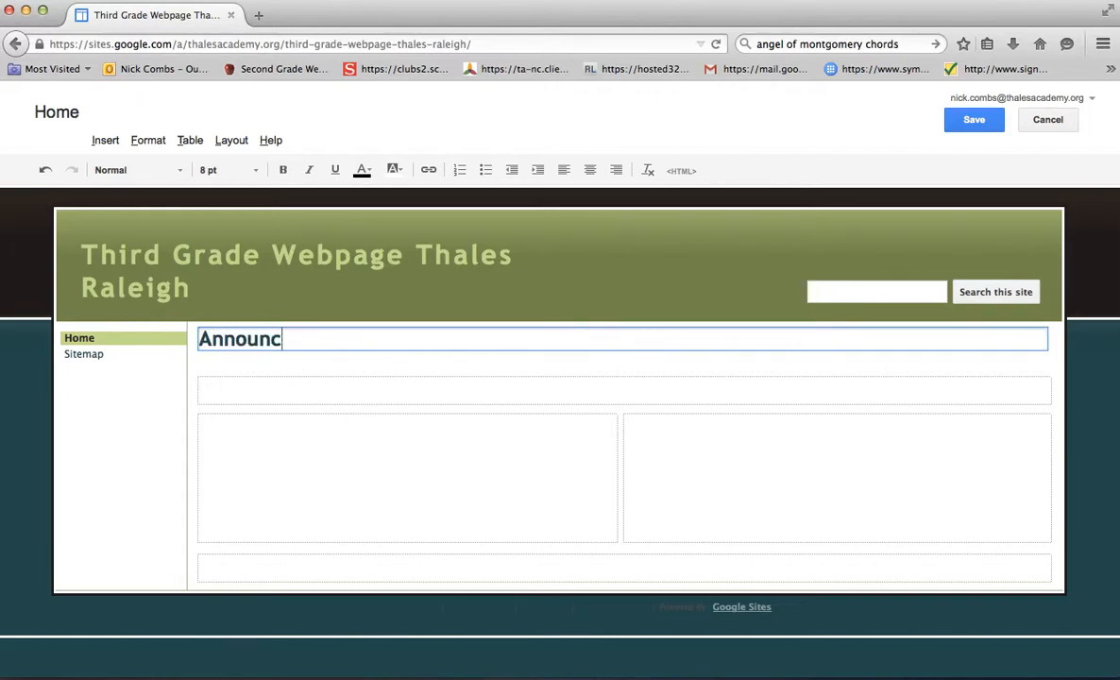
text(ements)
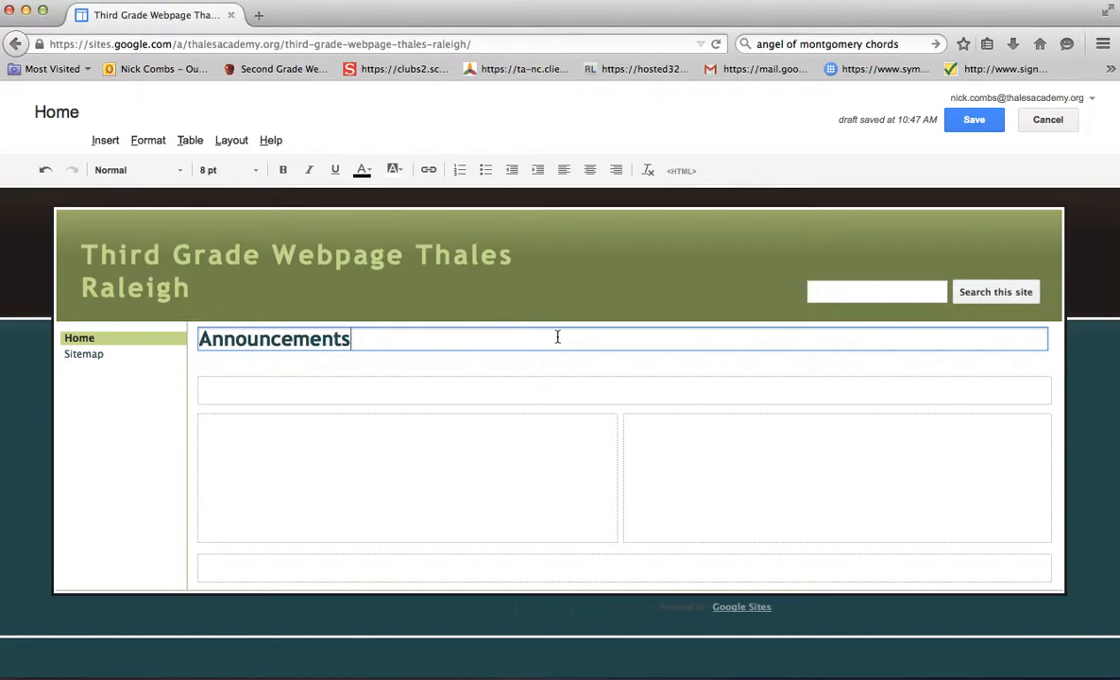
- Enter the line "Mark your Calendars:" in the full-width section beneath the page title
click(289, 387)
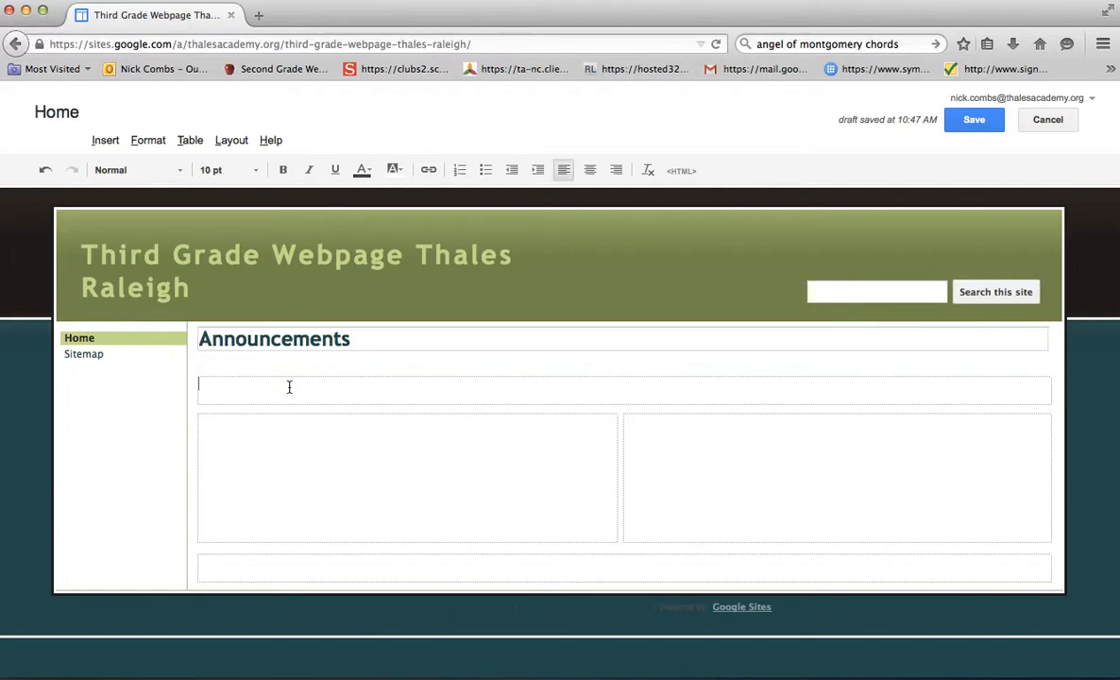
text(Cal)
key(BackSpace)
key(BackSpace)
key(BackSpace)
text(Mark your Calendars)
key(Return)
- List the events "March 5th- Zoo" and "March 18th- Book Fair" under the calendar line
text(M)
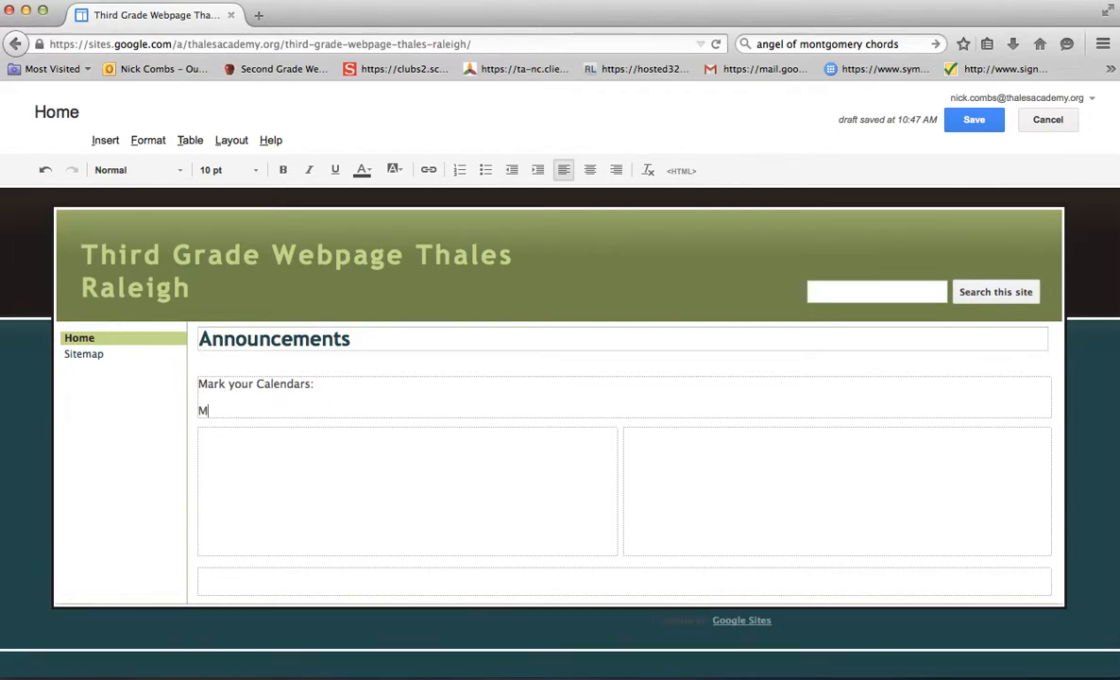
text(arch 5th )
text( zoo)
key(Return)
text(March)
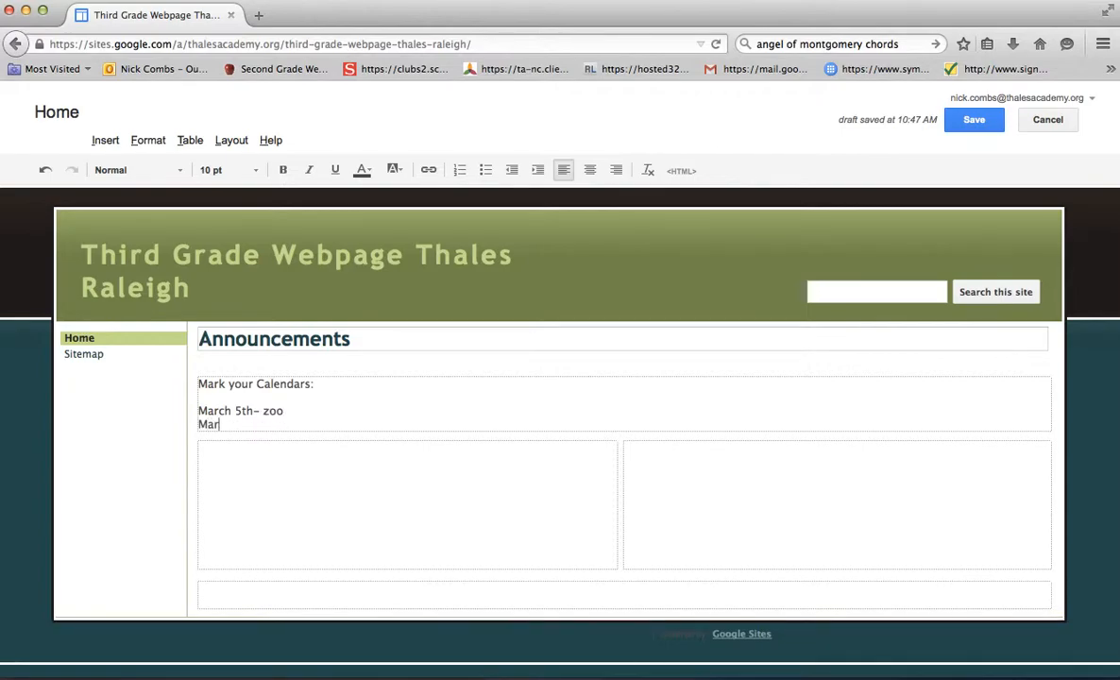
text( 18th- Book Fair)
key(BackSpace)
text(Z)
- Enter the first teacher's name with a colon in the page's left column, followed by "Math- Lessons 5-10."
click(297, 490)
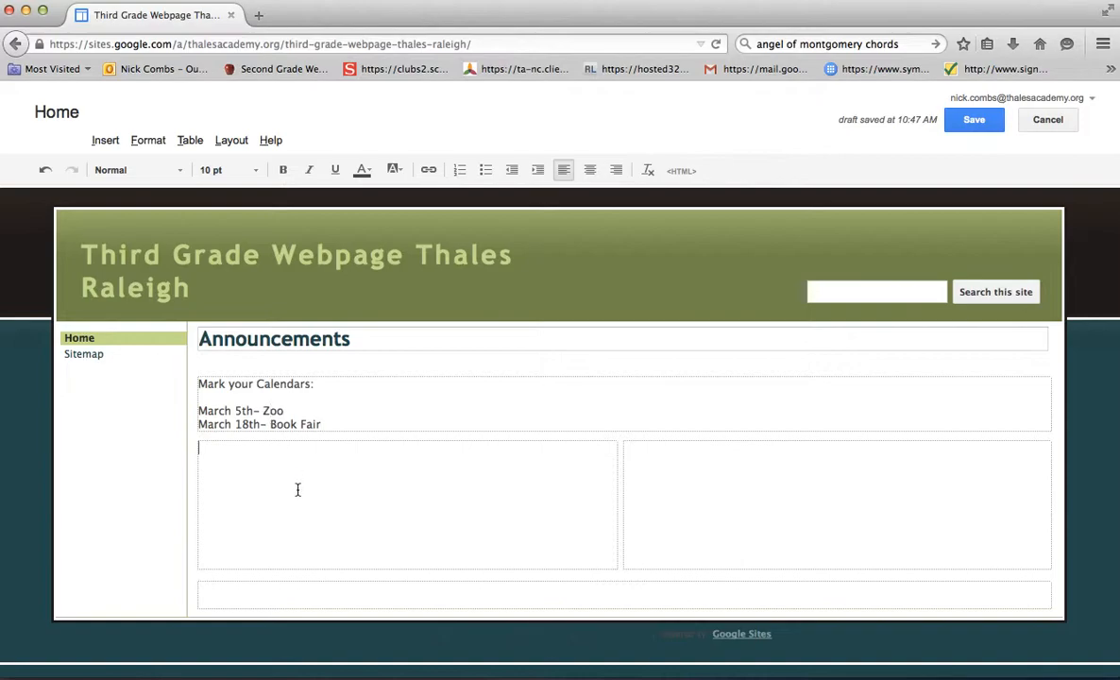
text(Mr. Combs)
text(:)
text(Math)
text(- )
text(Lesso)
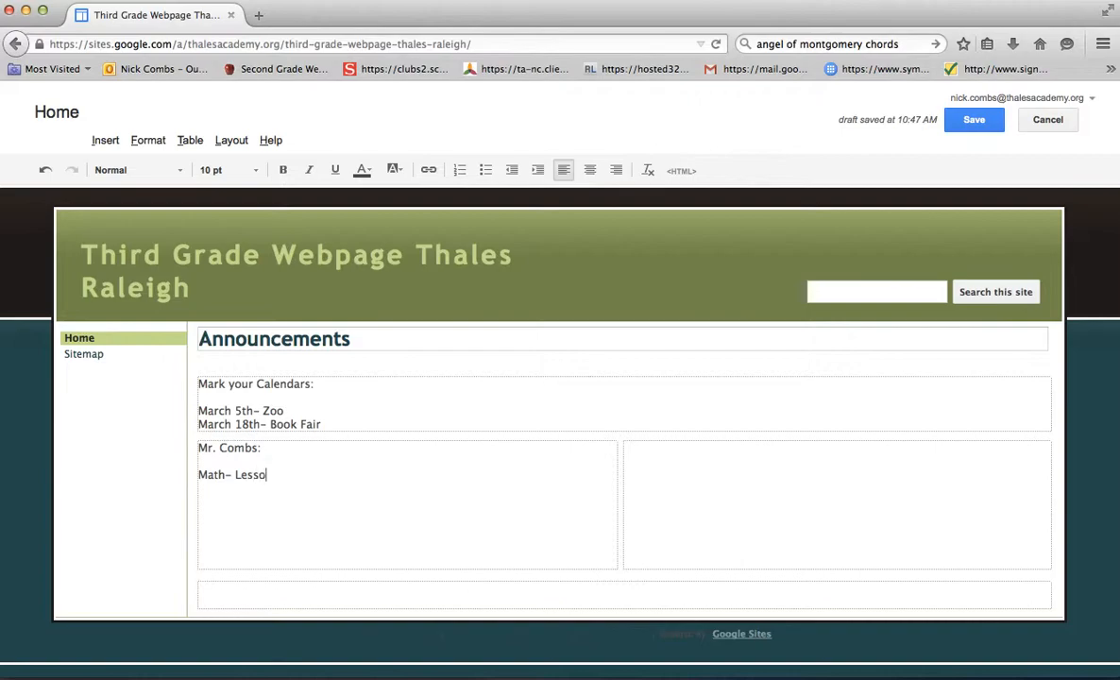
text(ns 5-10)
- Add separate "Reading-" and "Science-" lines below the Math line
text(Reading )
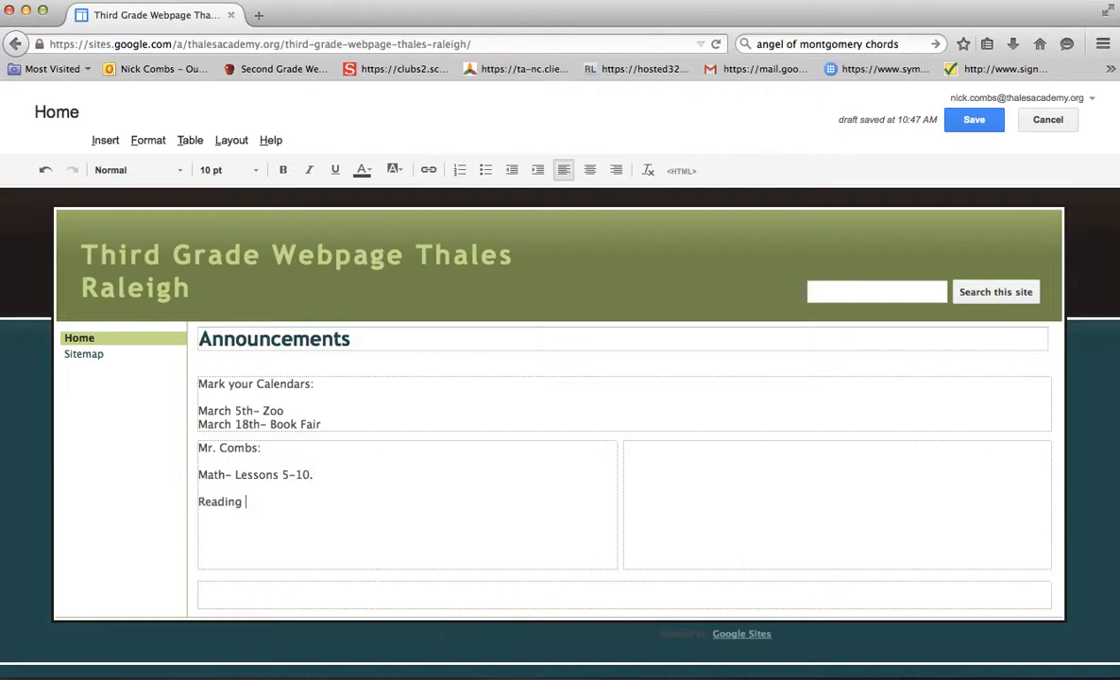
text(-)
key(Return)
text(Science)
key(Return)
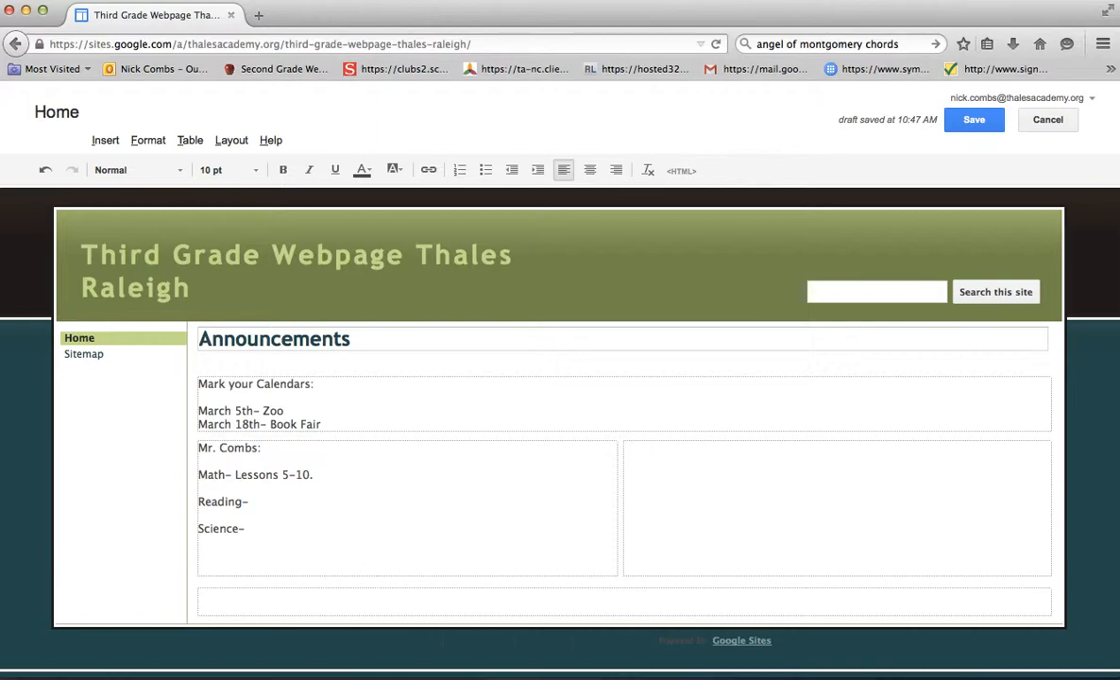
- Format the first teacher's name as bold, 18 pt, green text
drag(257, 447, 188, 446)
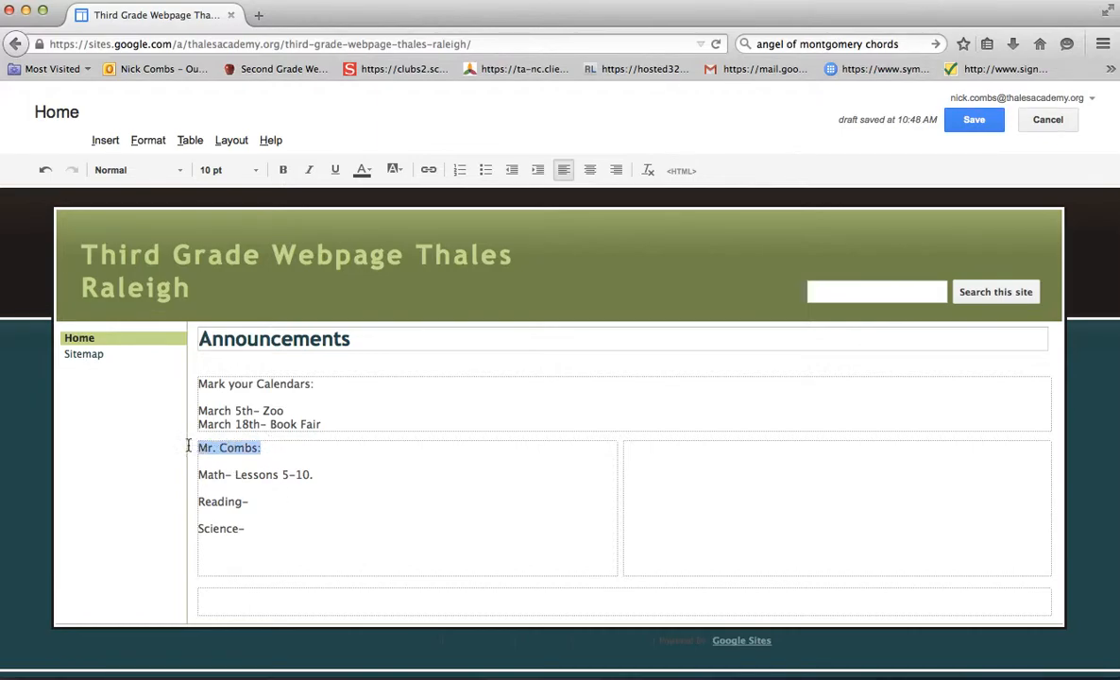
click(282, 172)
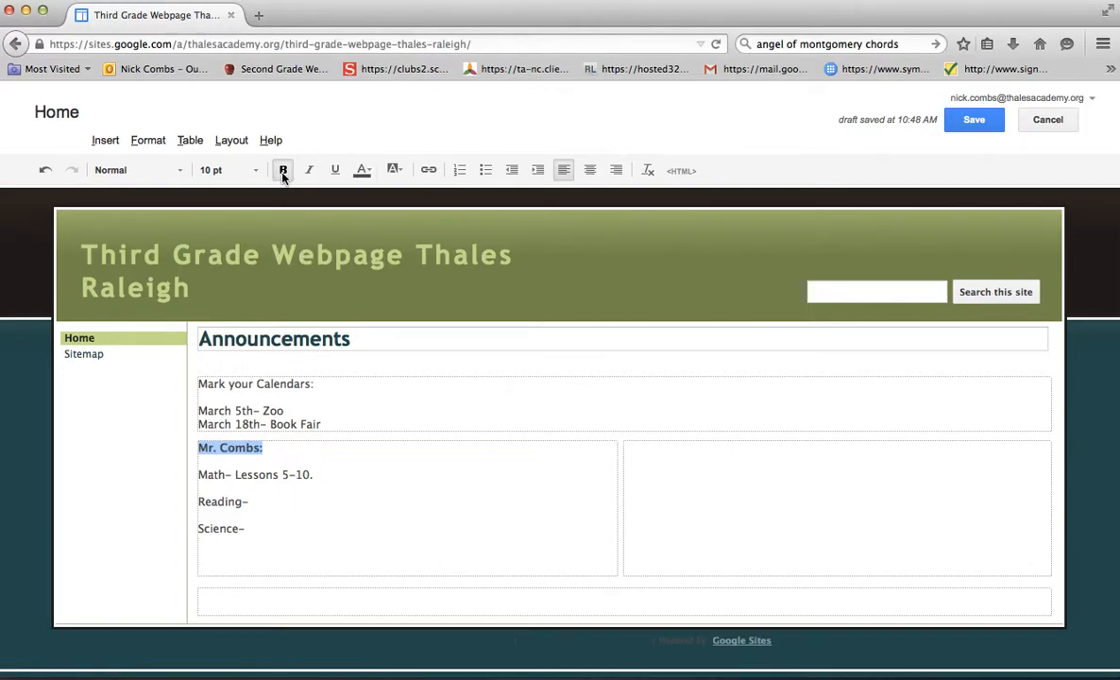
click(249, 172)
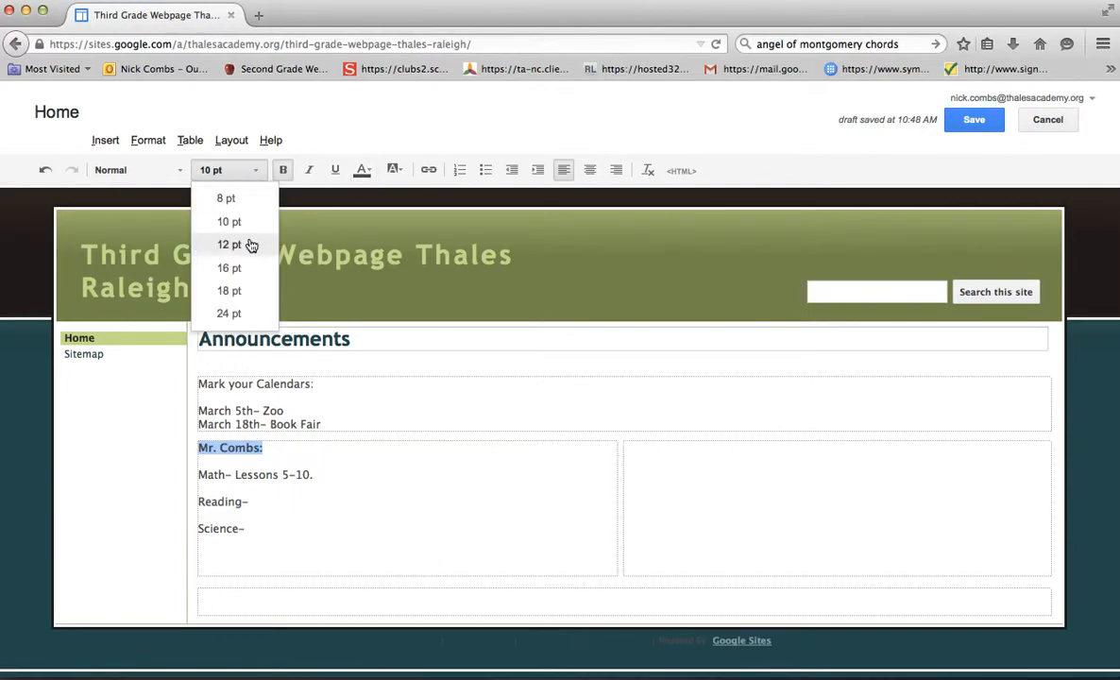
click(245, 289)
click(362, 169)
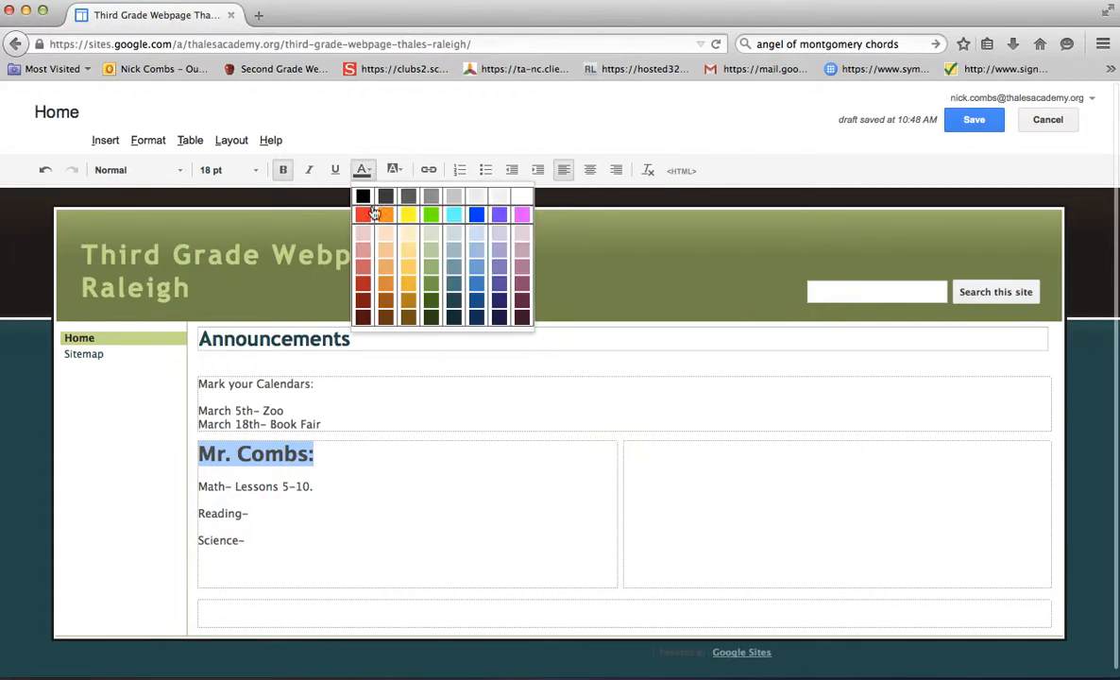
click(436, 286)
- Add the second teacher's name below the Science line in bold, 16 pt, orange text, and save the page
click(331, 582)
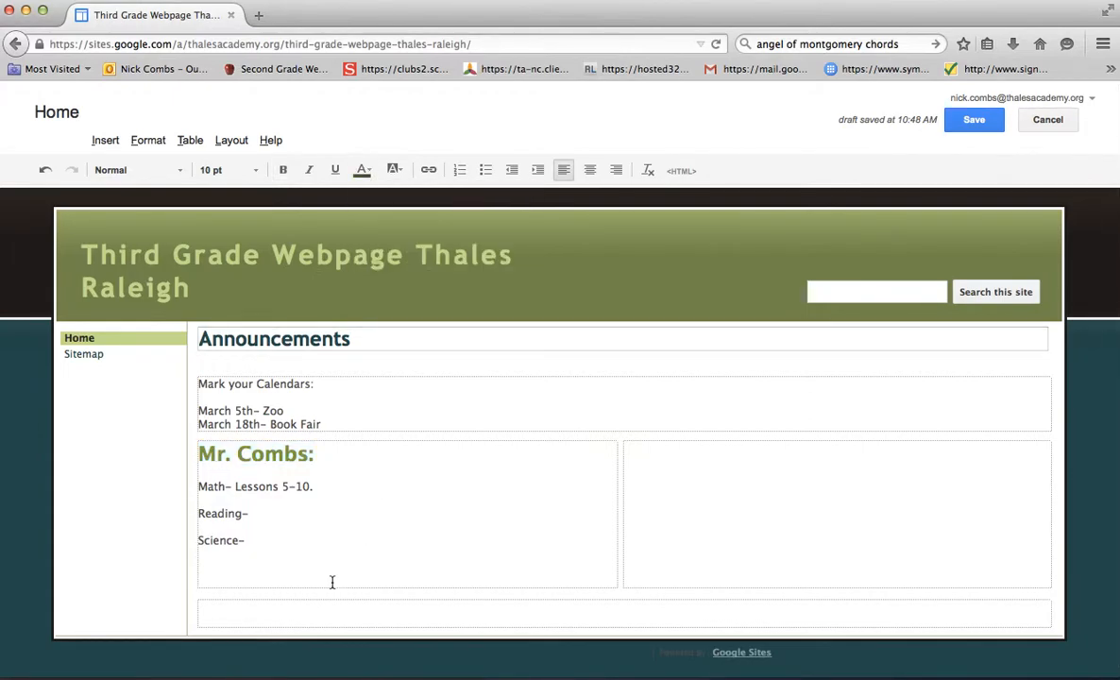
text(Mrs. Knox)
drag(264, 581, 194, 579)
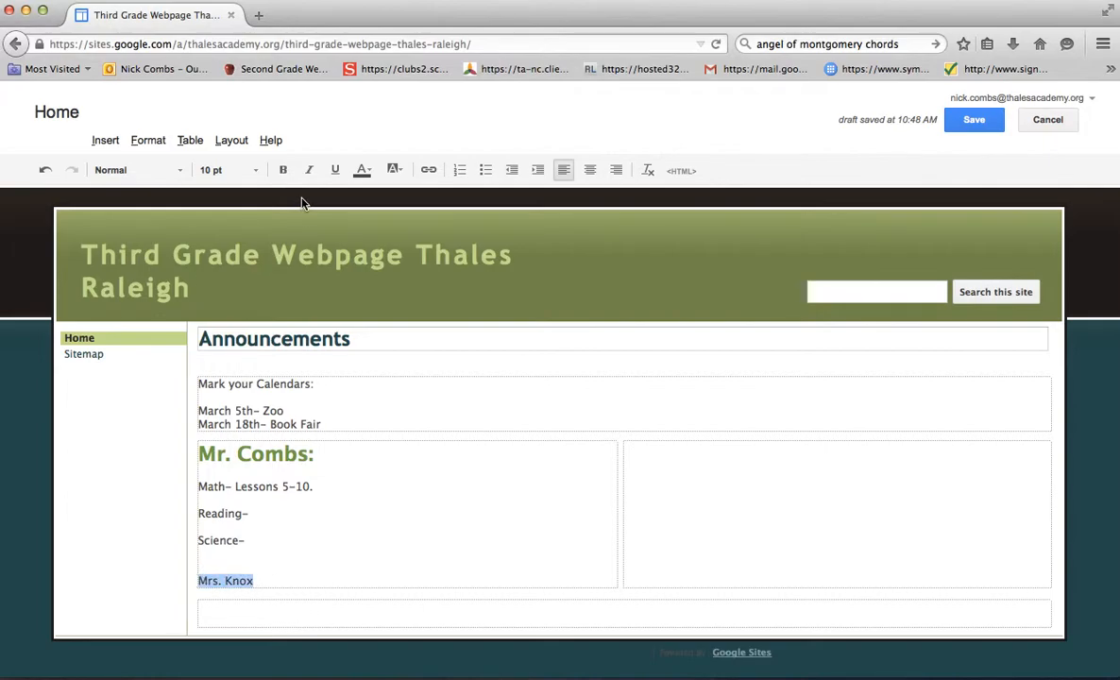
click(283, 171)
click(232, 170)
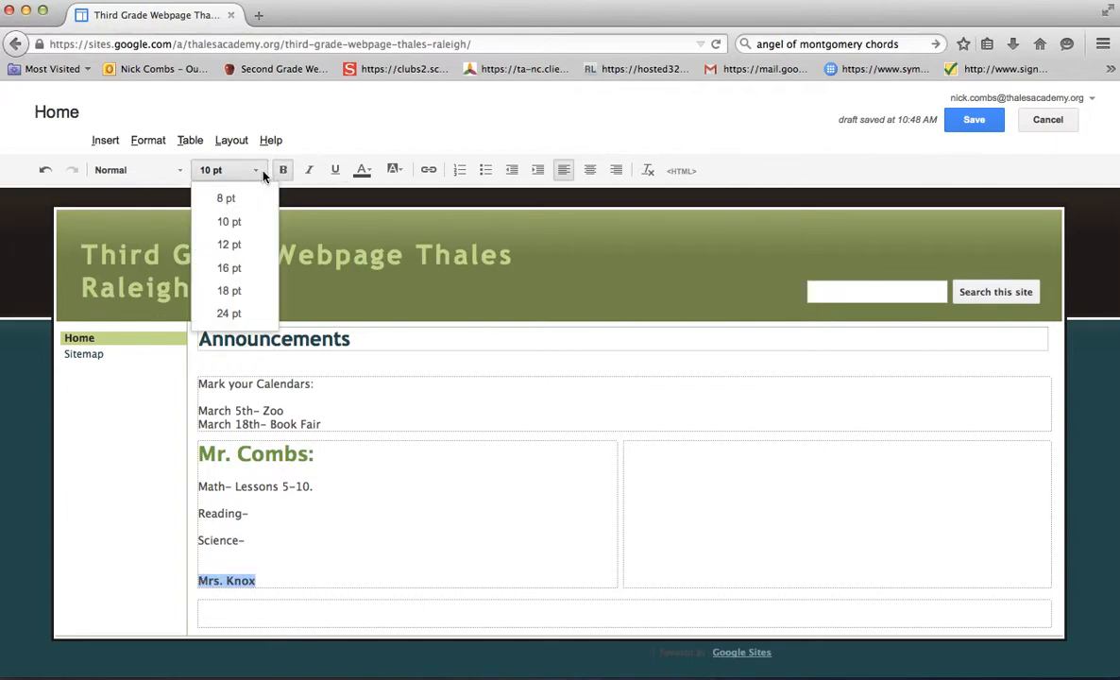
click(245, 265)
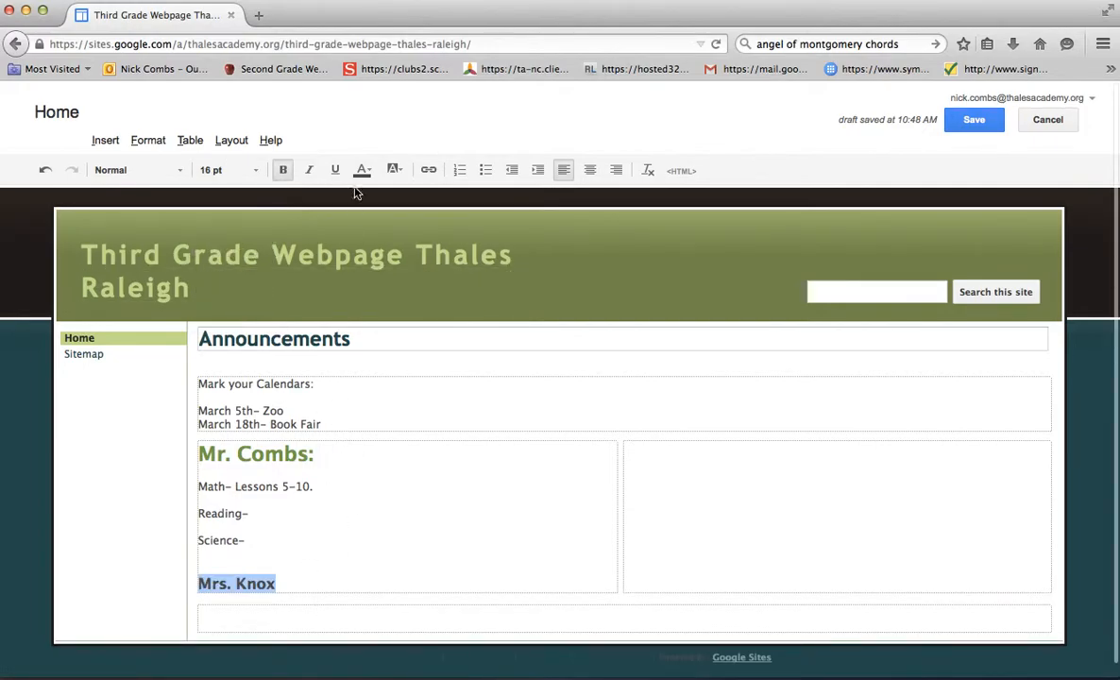
click(364, 171)
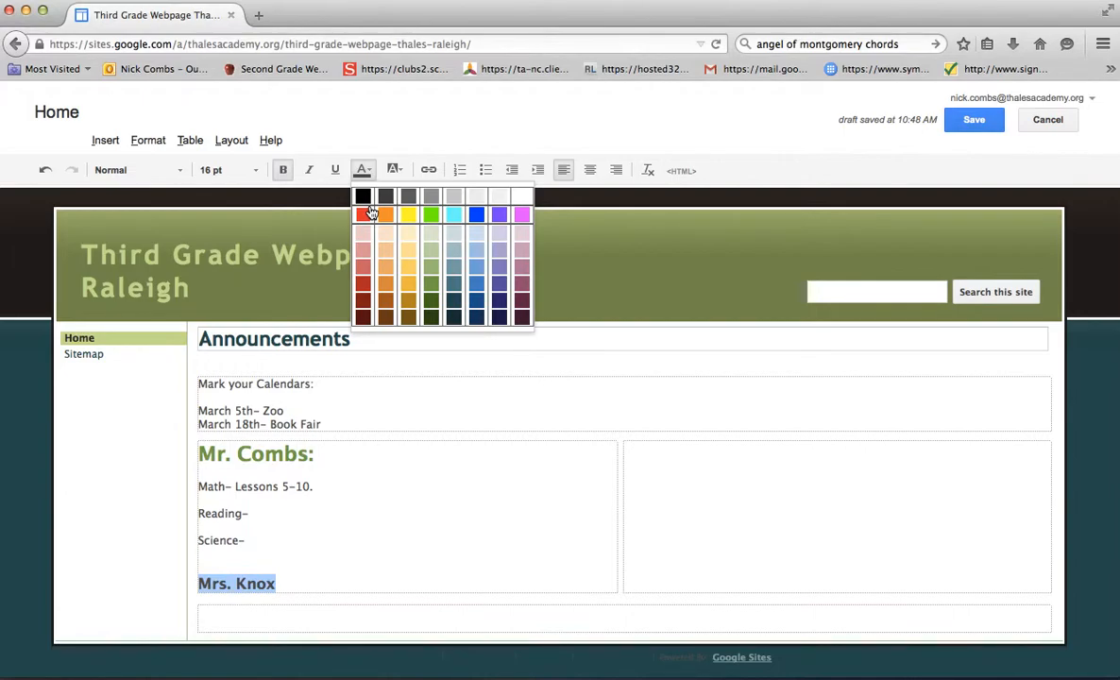
click(381, 216)
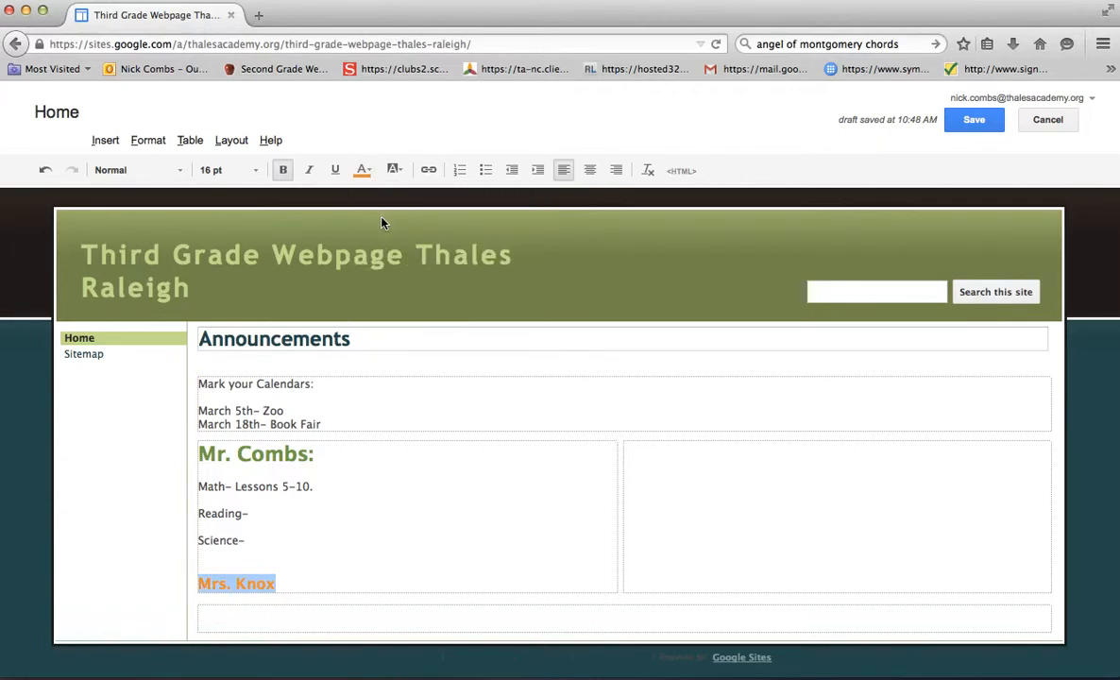
click(387, 508)
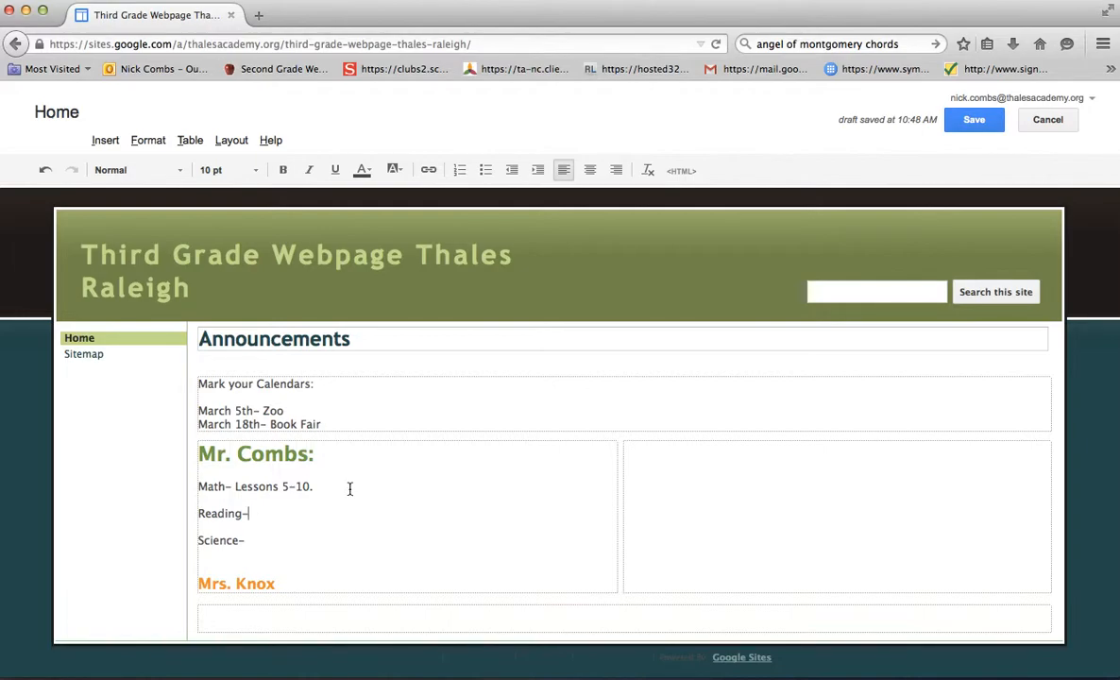
click(958, 119)
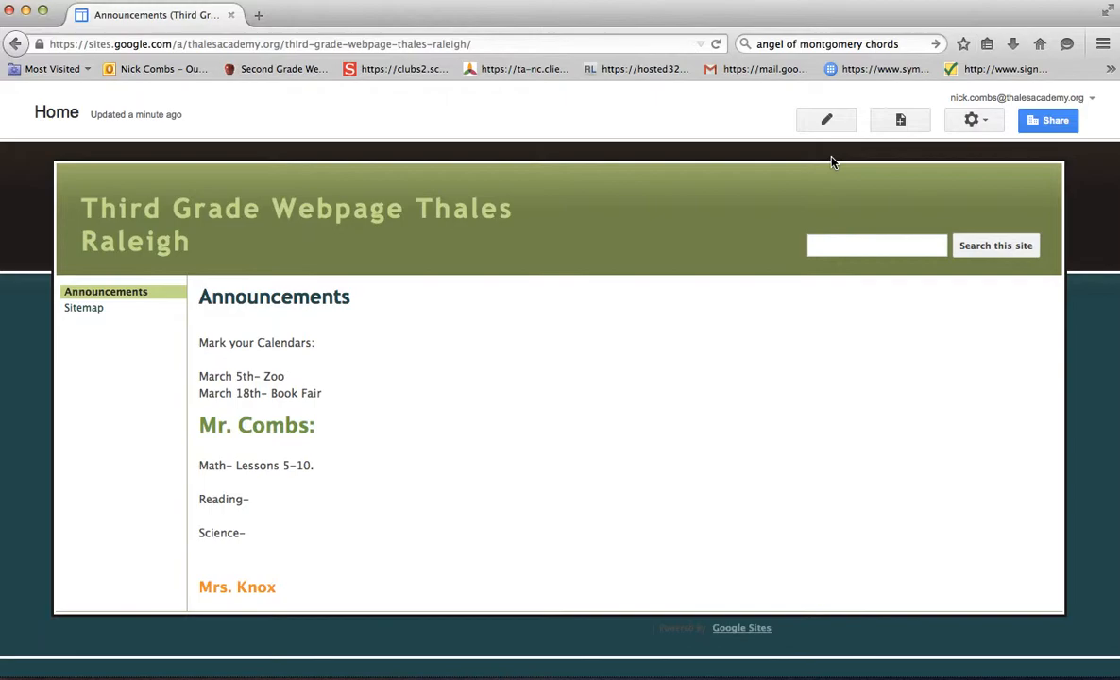
- Edit the site layout to turn off the sidebar and turn on horizontal navigation
click(972, 120)
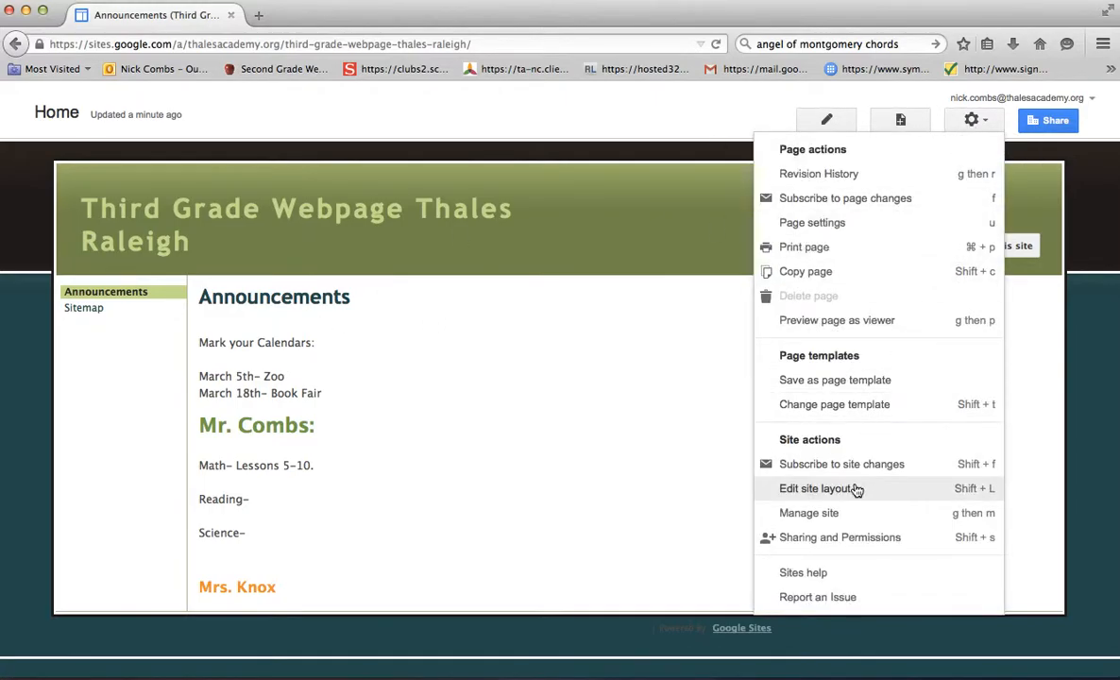
click(817, 488)
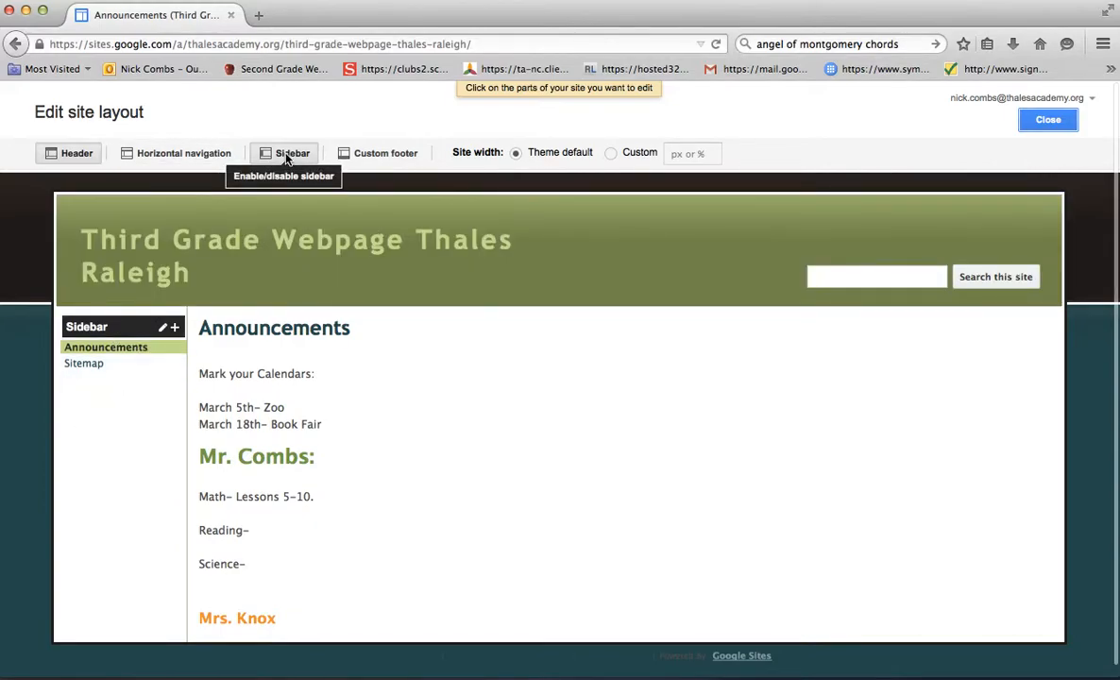
click(286, 156)
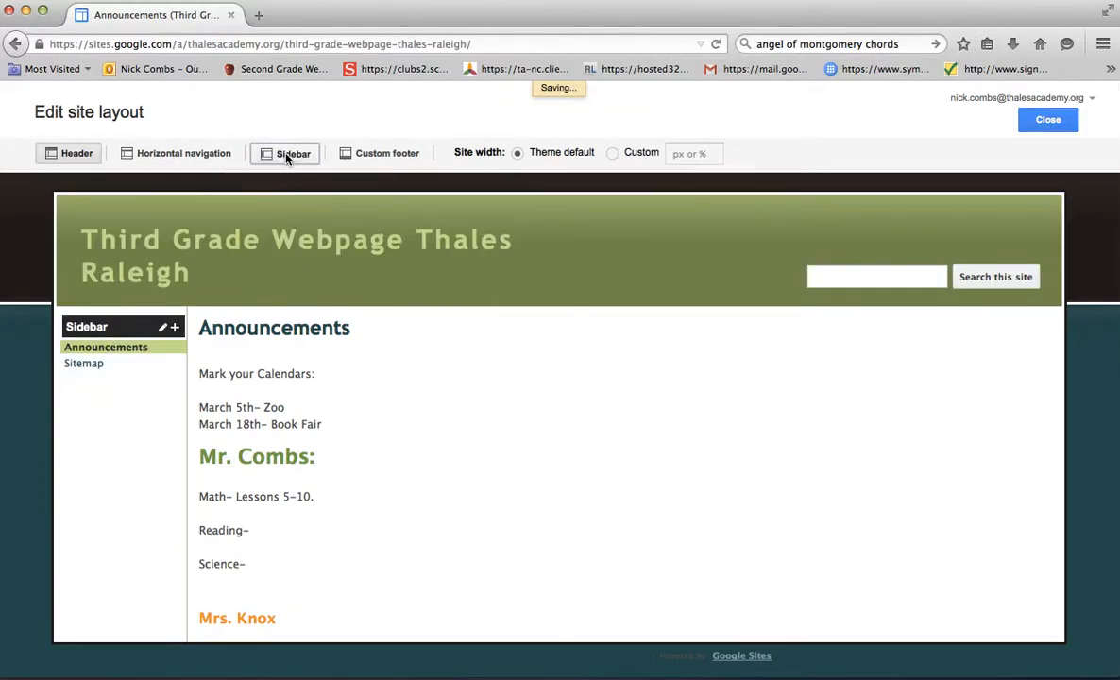
click(198, 156)
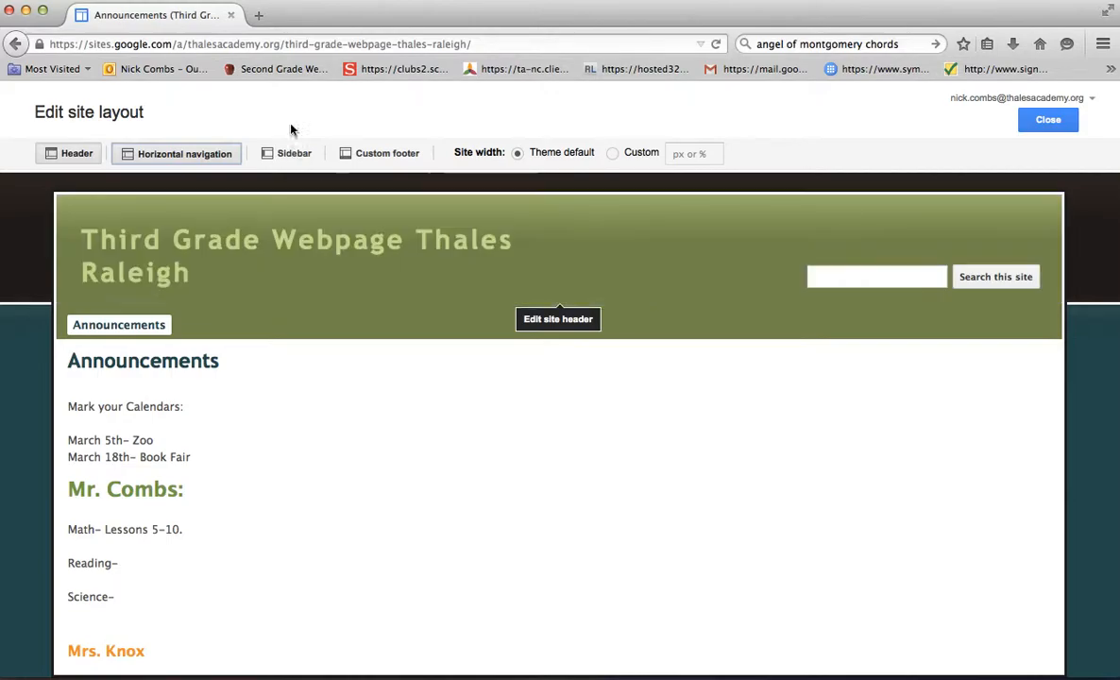
- Search the web for "Third Grade Banner" in a new browser tab and show the image results
click(258, 15)
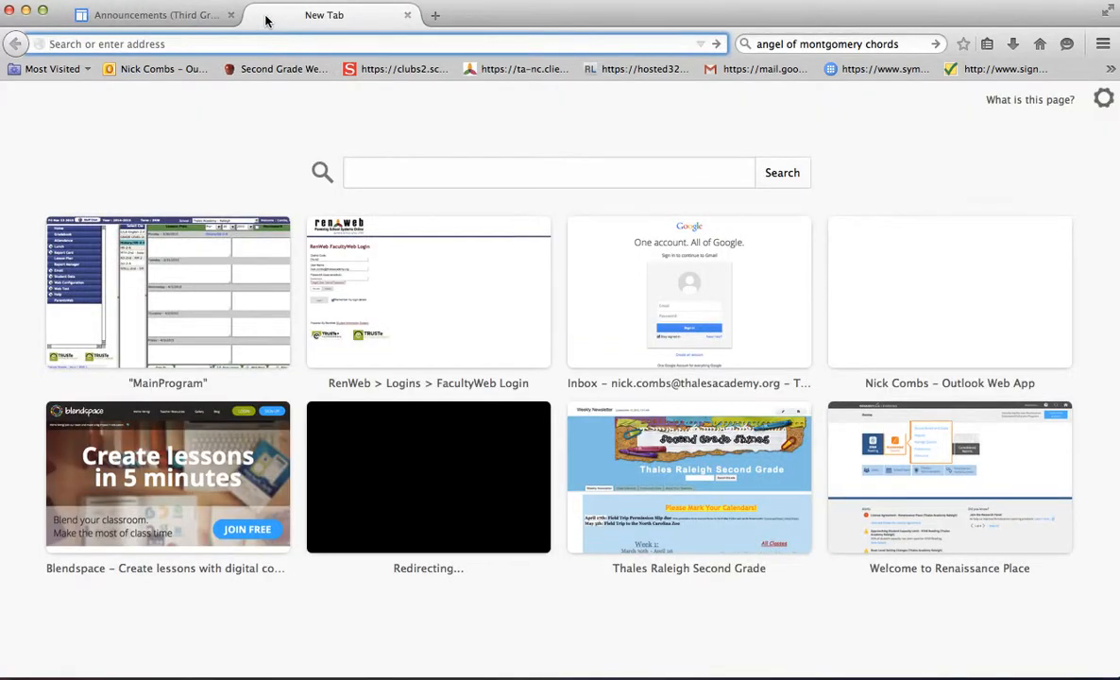
click(795, 38)
key(BackSpace)
text(T)
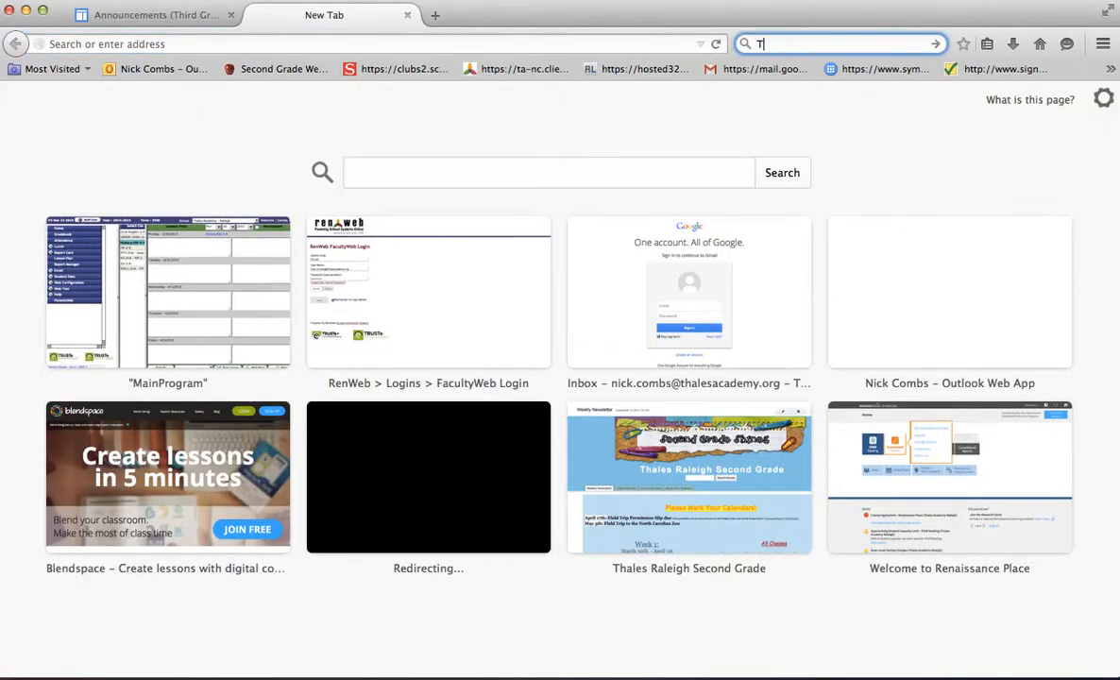
text(hird Grade Banner)
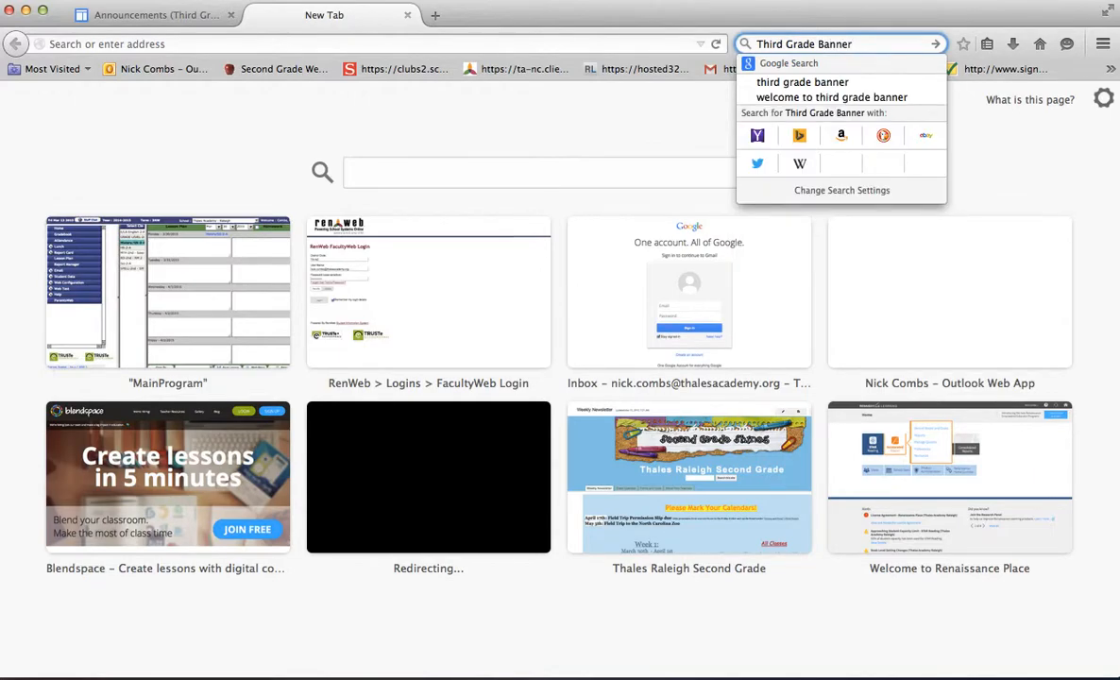
key(Return)
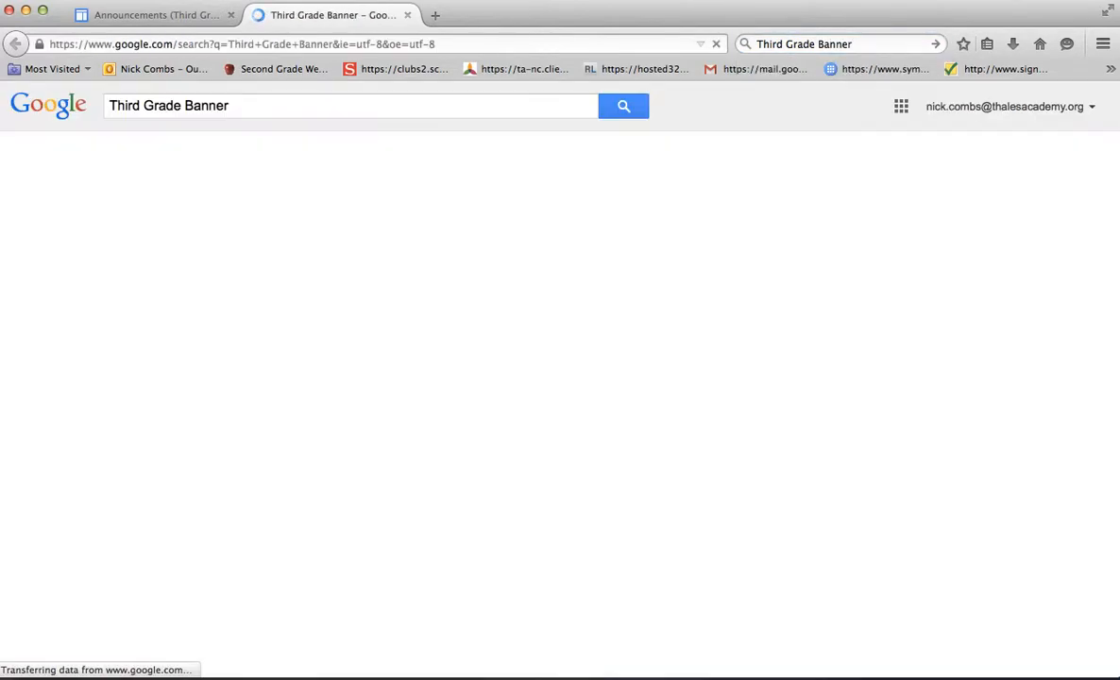
click(182, 159)
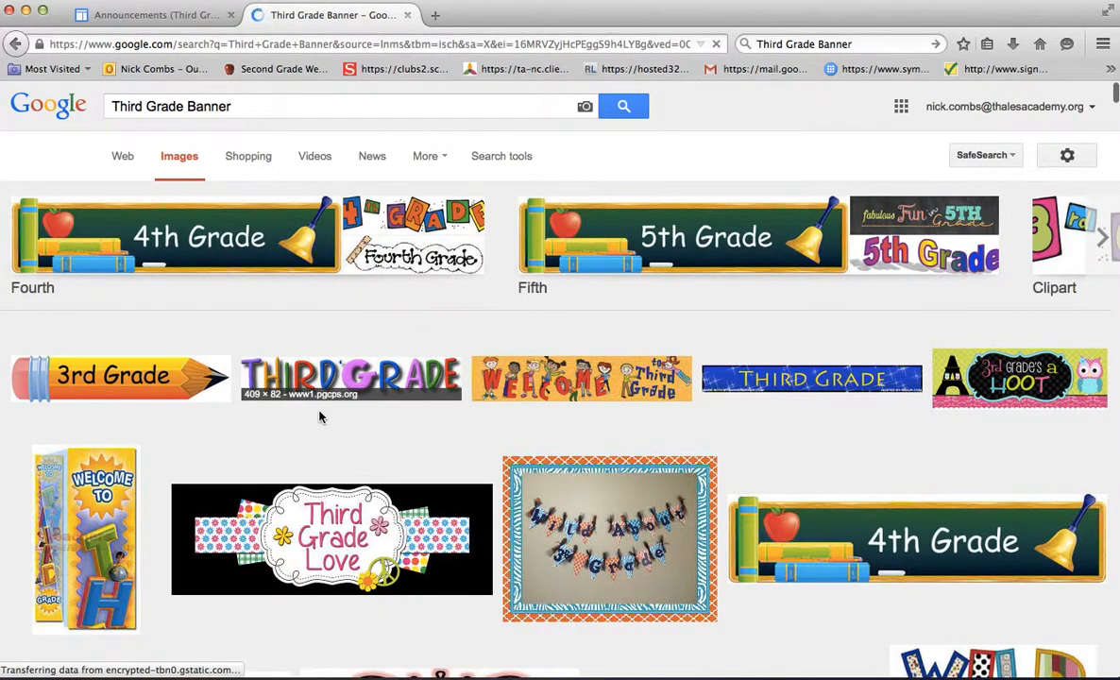
- Browse the image results and open the source page of the blue "Third Grade" banner with yellow lettering
scroll(320, 417, down, 2)
scroll(320, 418, down, 3)
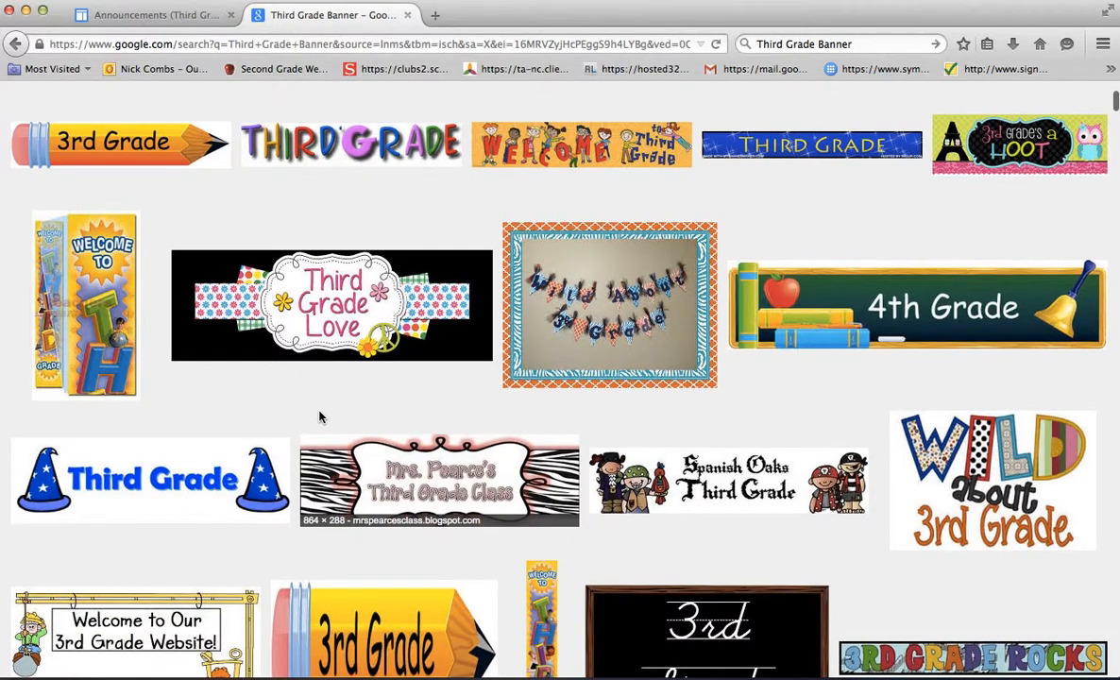
scroll(320, 418, down, 3)
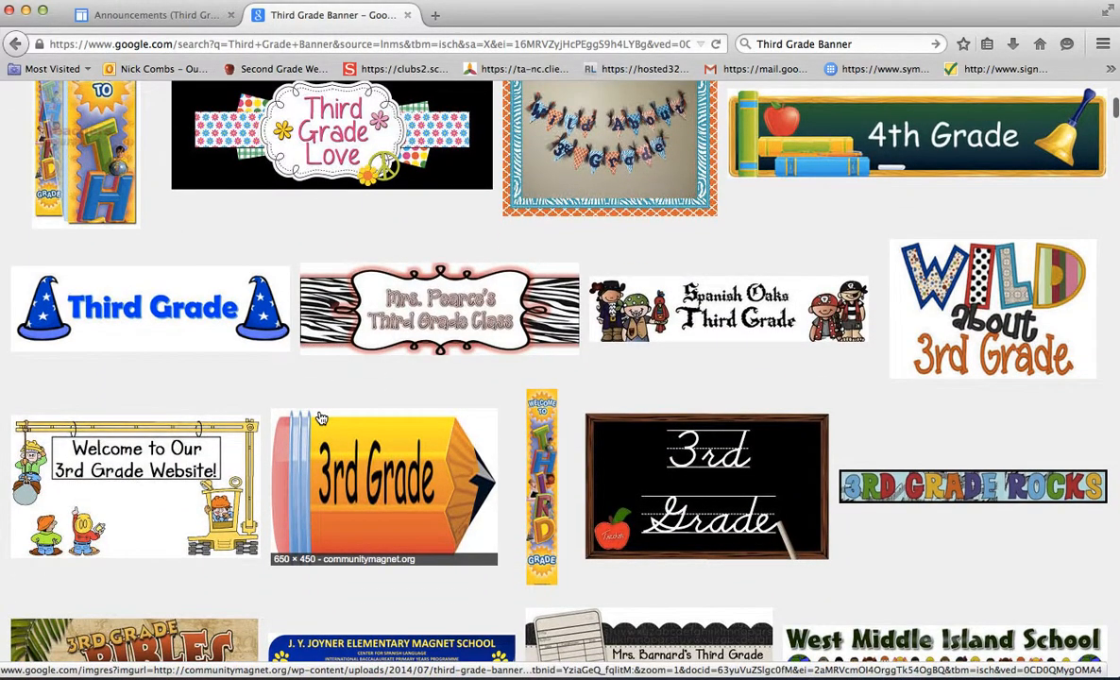
scroll(320, 417, up, 6)
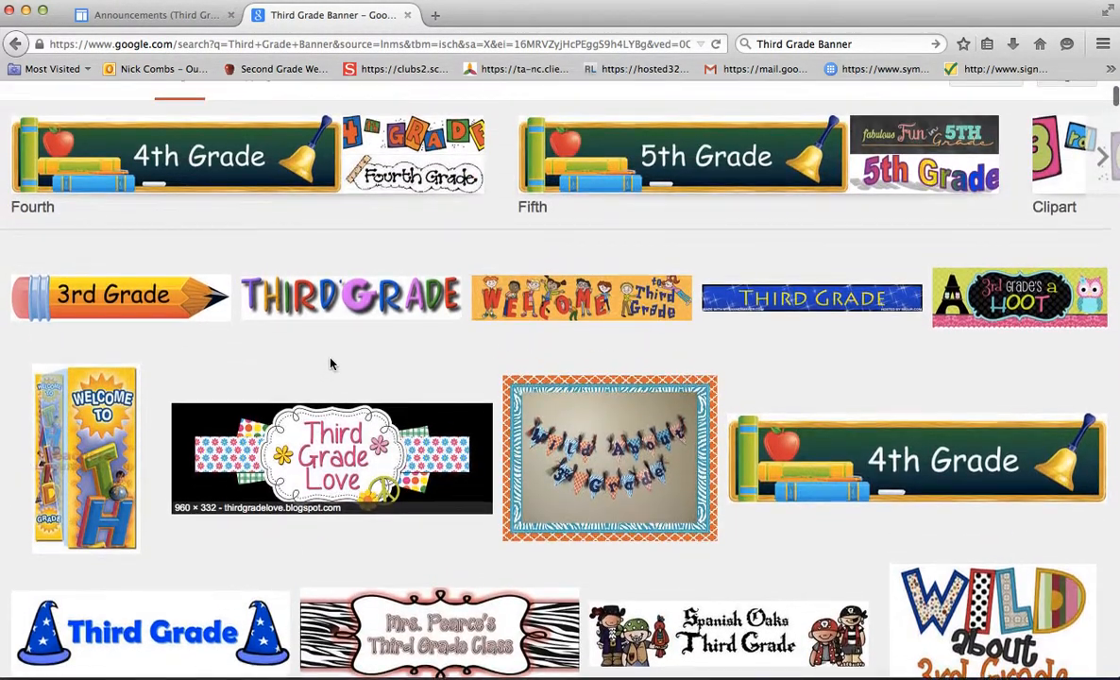
click(848, 305)
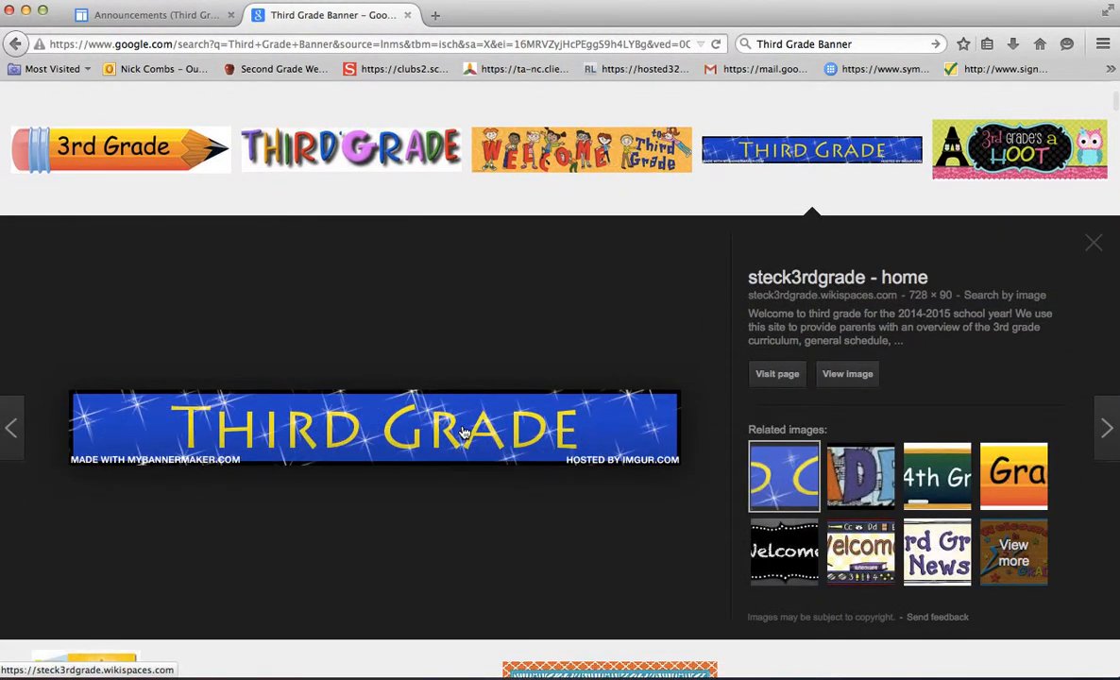
click(431, 426)
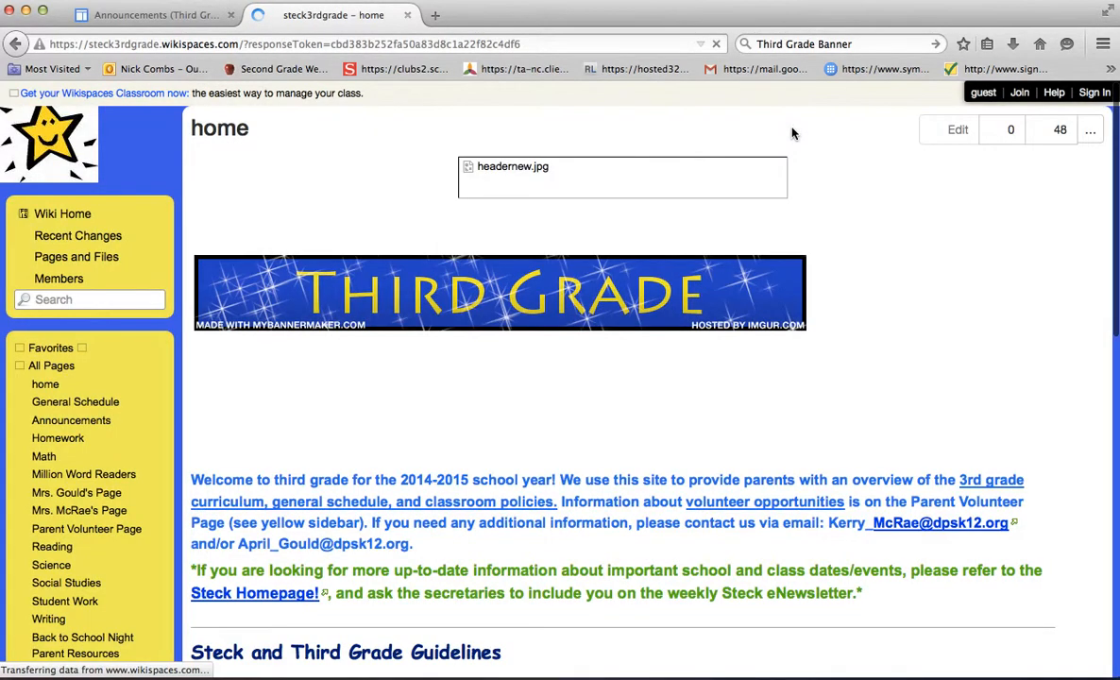
- Save the blue Third Grade banner image to the Desktop as "3rd grade banner.gif" and close its browser tab
right_click(510, 308)
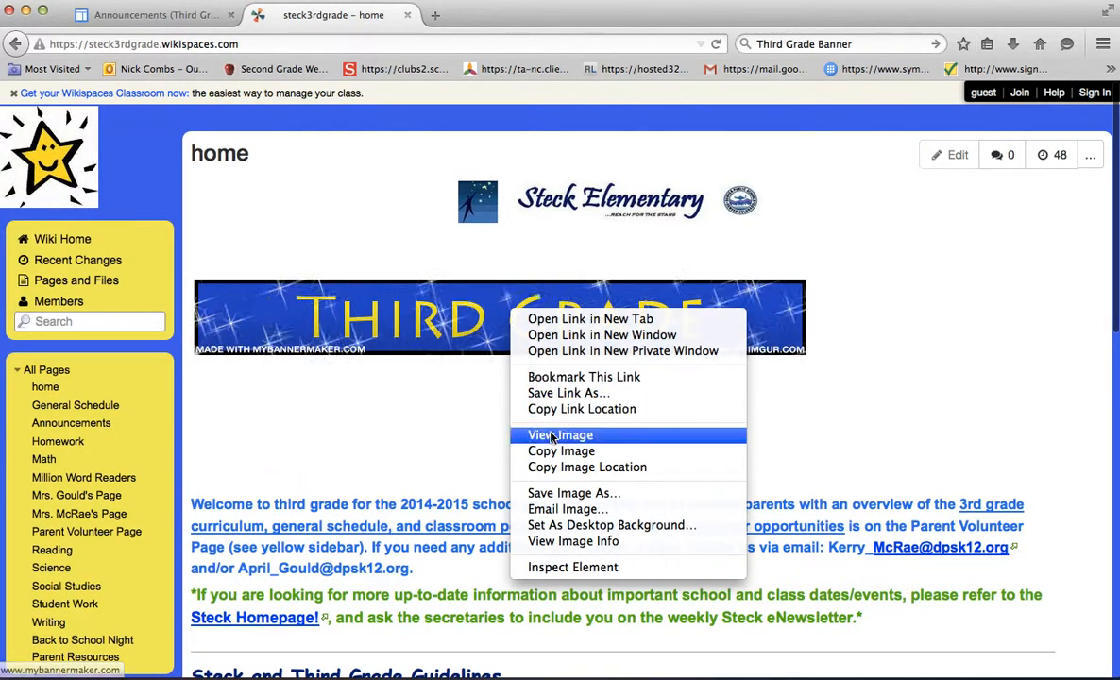
click(555, 492)
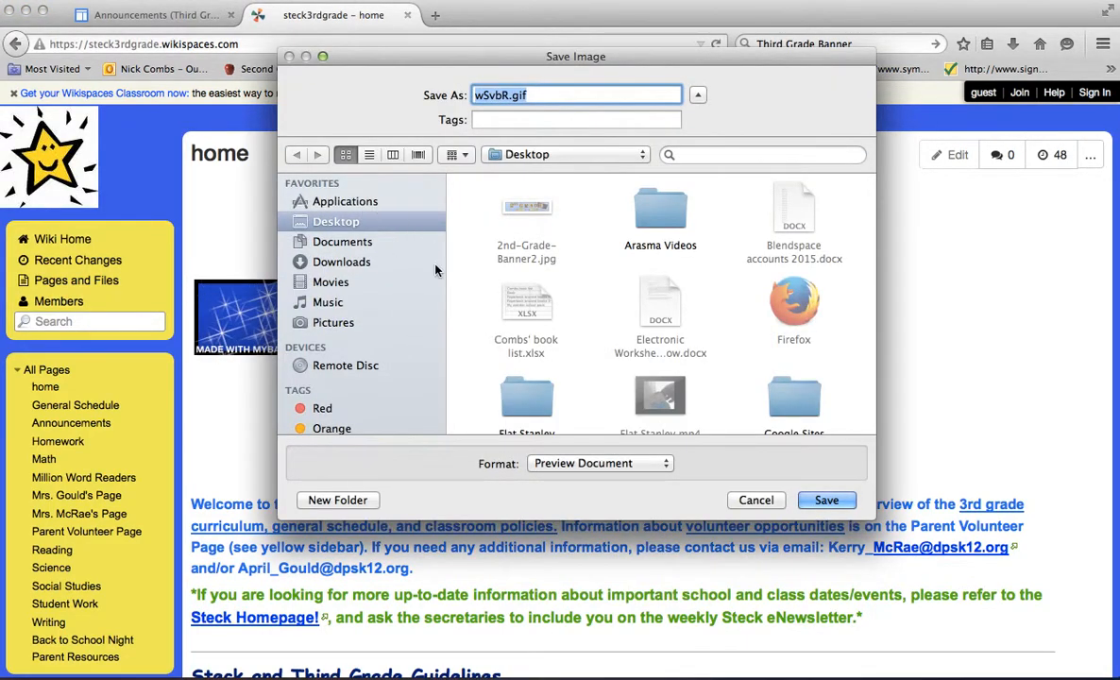
click(824, 500)
click(507, 95)
key(BackSpace)
key(BackSpace)
key(BackSpace)
key(BackSpace)
key(BackSpace)
text(3rd )
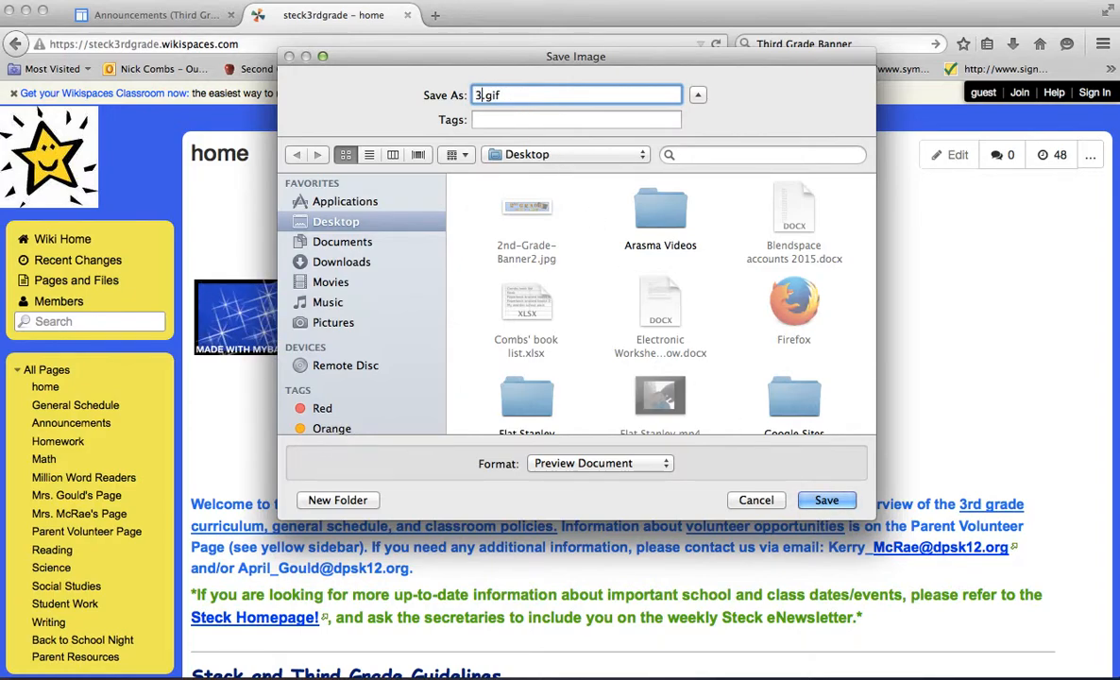
text(grade banner)
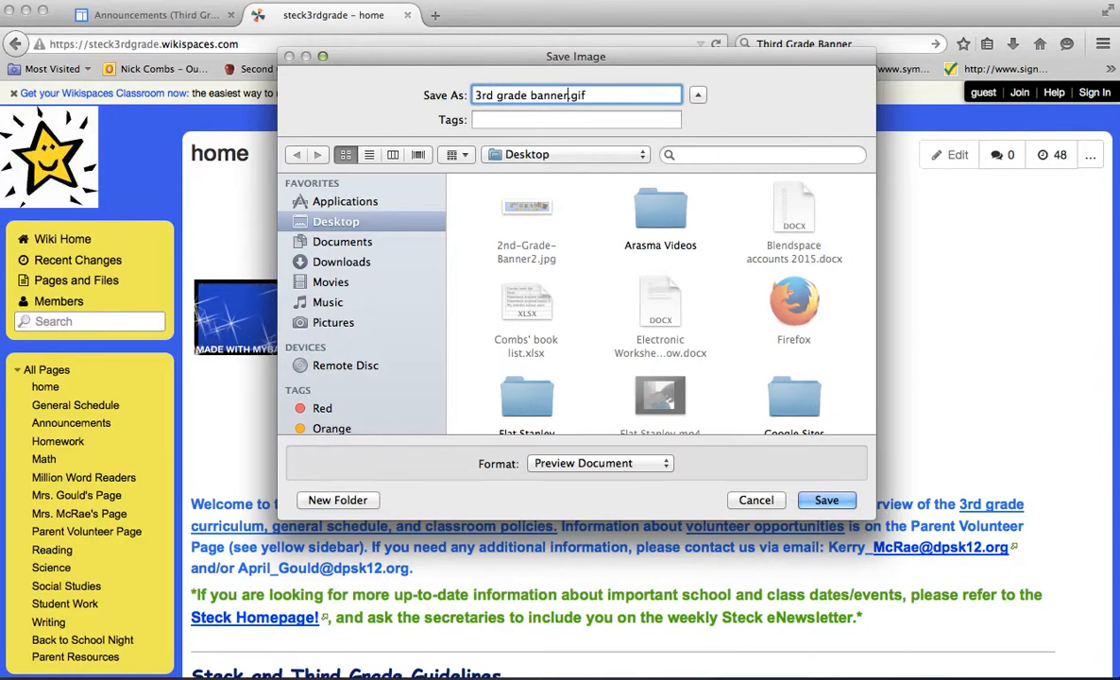
key(Return)
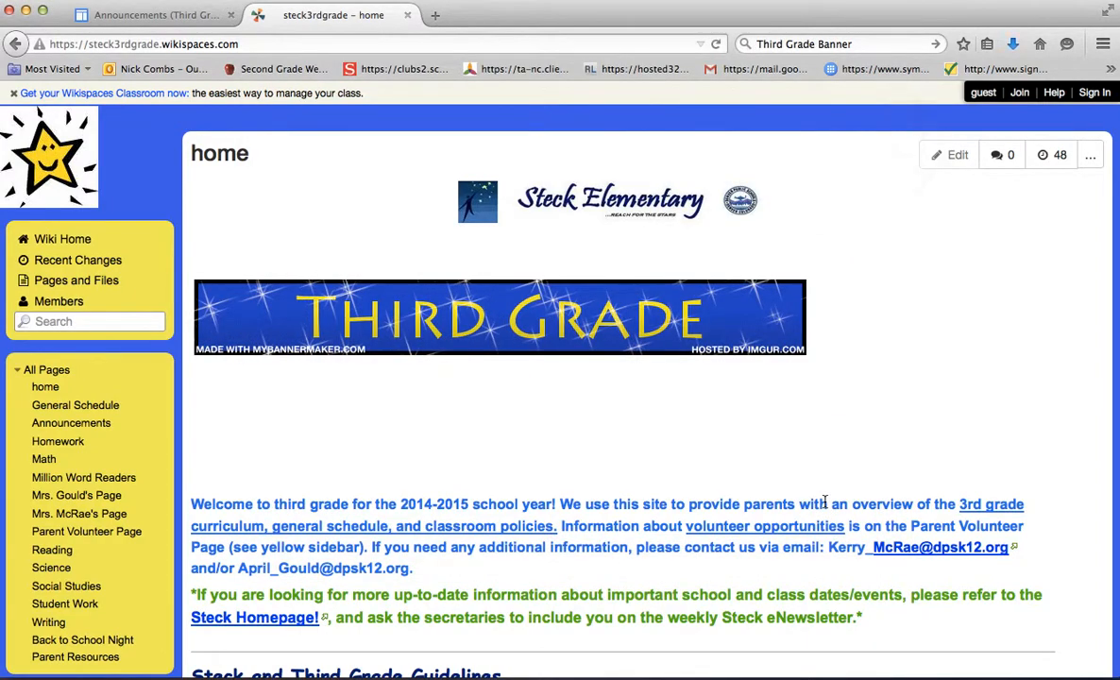
click(407, 15)
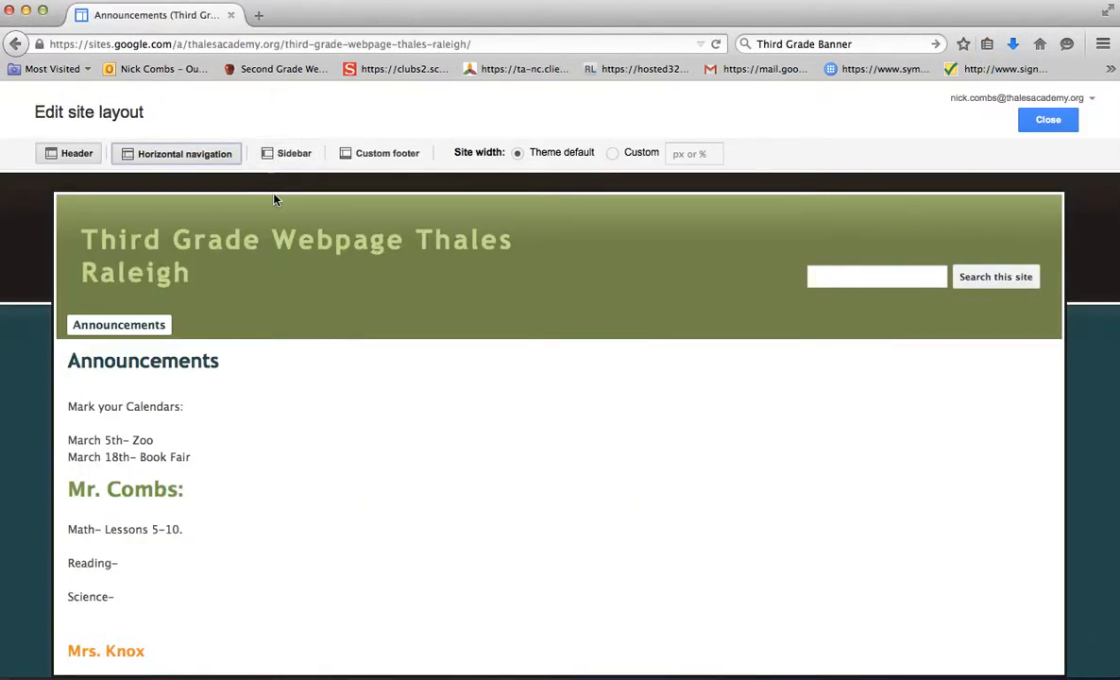
- Try to set the site header to logo size with "3rd grade banner.gif" from the Desktop as the custom logo
click(290, 277)
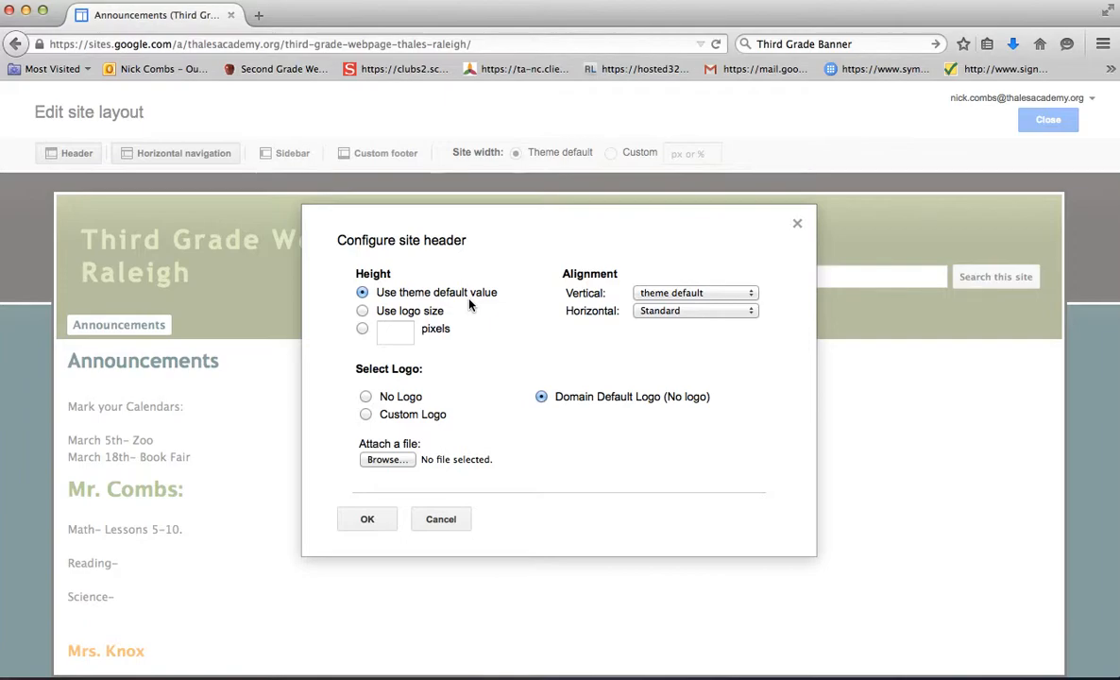
click(364, 312)
click(366, 416)
click(384, 461)
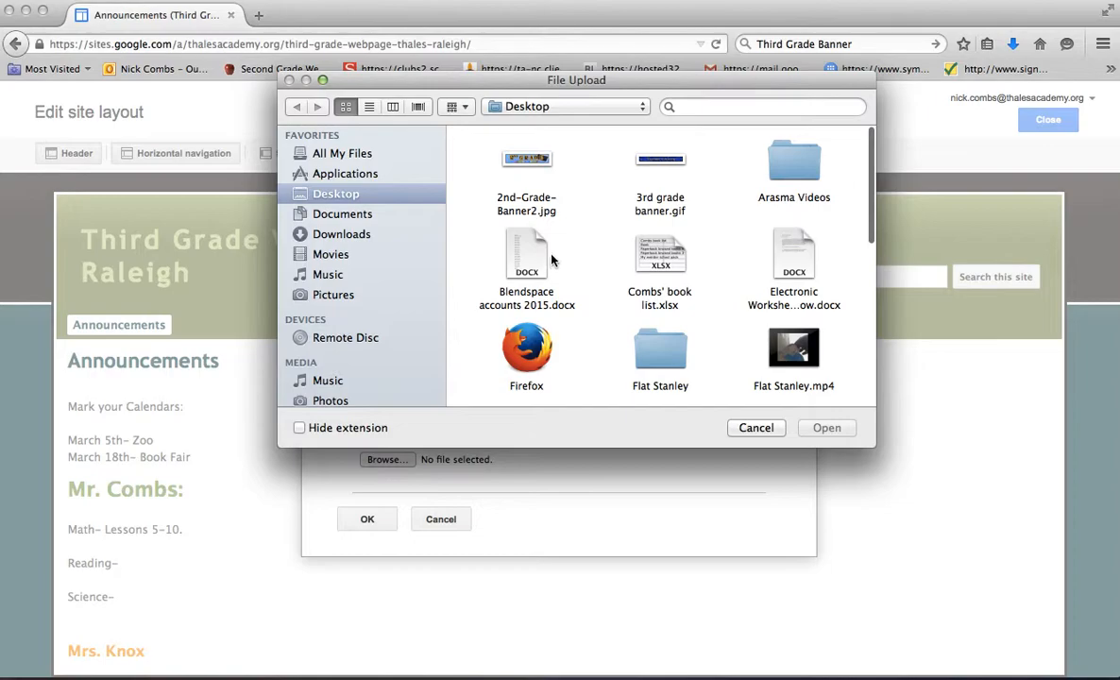
click(650, 166)
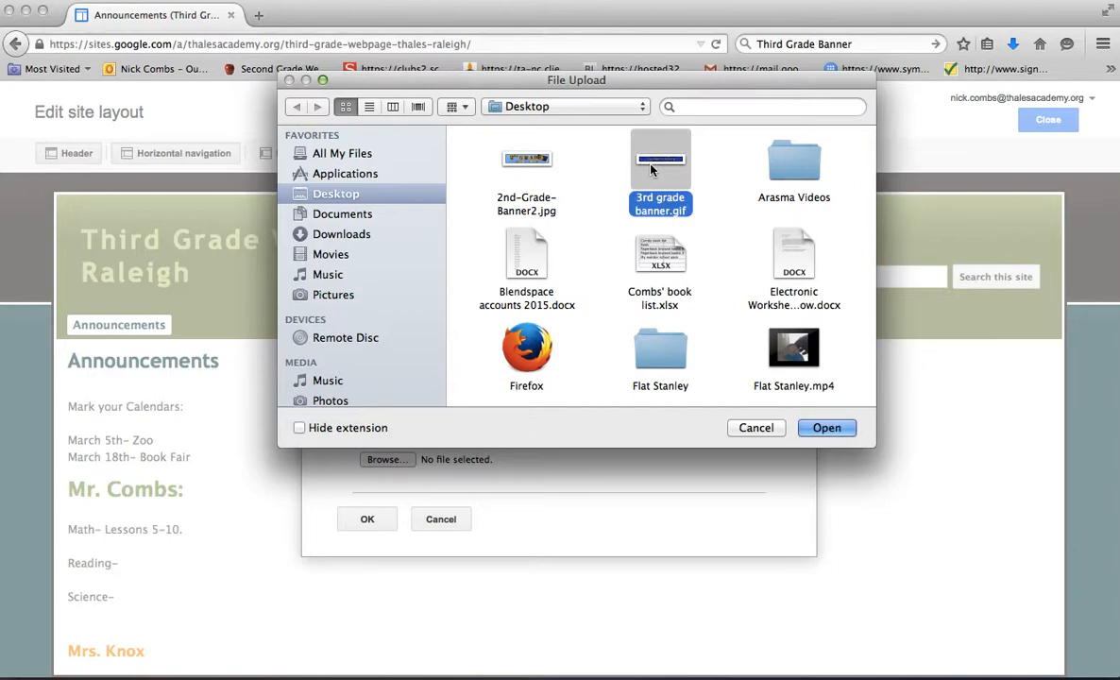
click(826, 426)
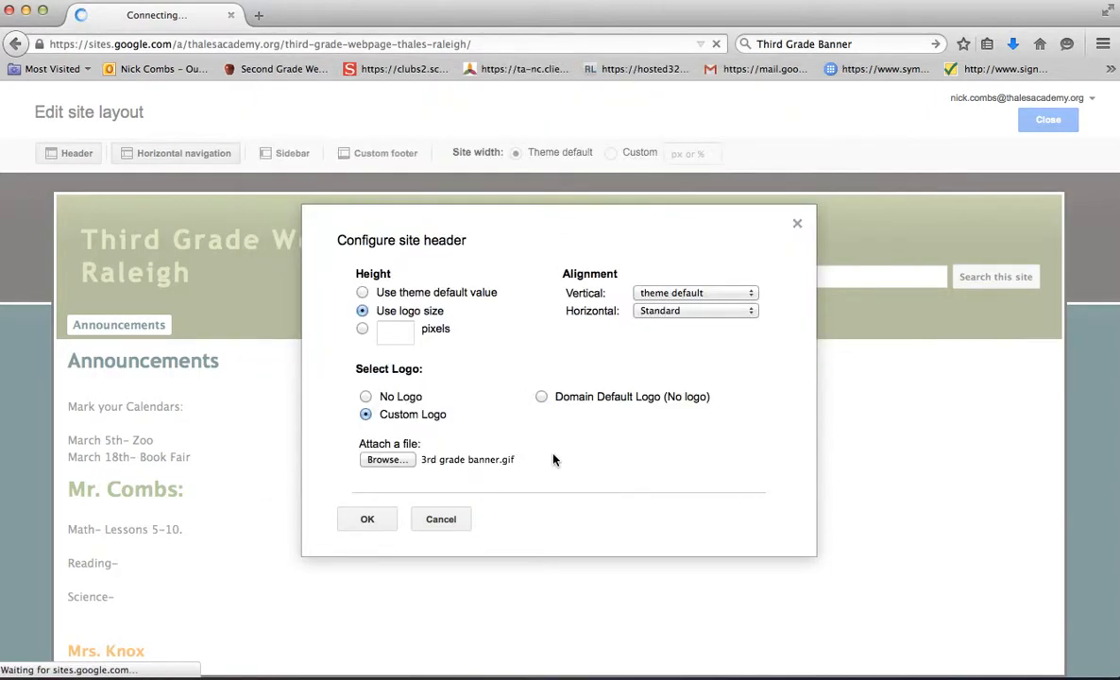
click(369, 518)
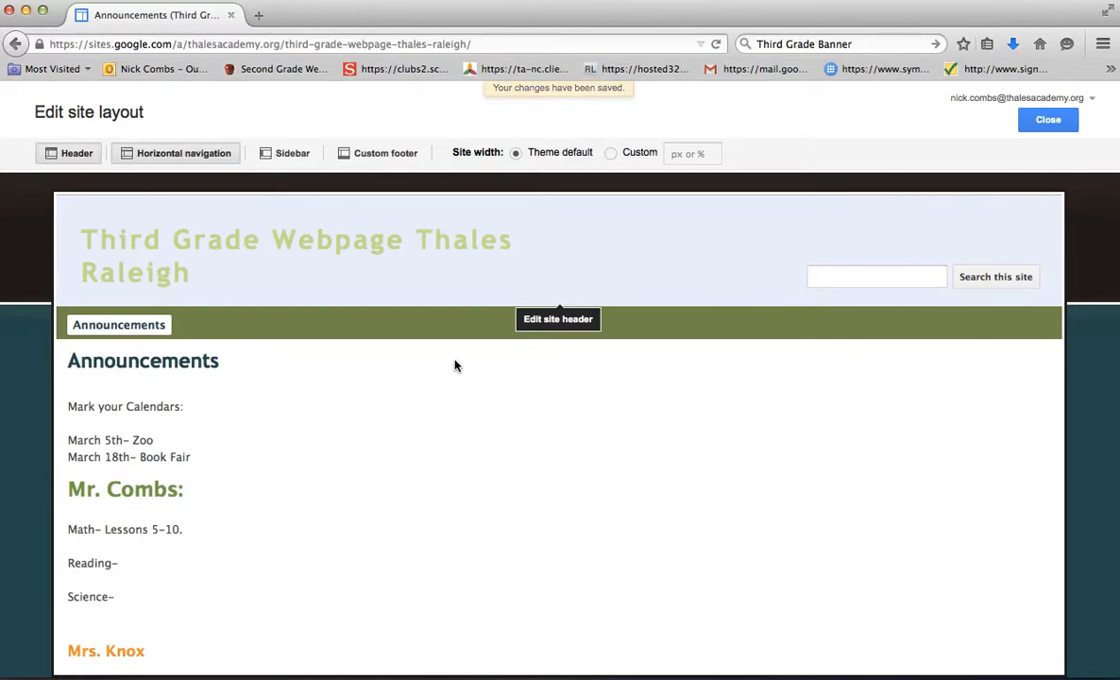
- Attach "3rd grade banner.gif" from the Desktop as the site header's custom logo, using the theme default height
click(452, 244)
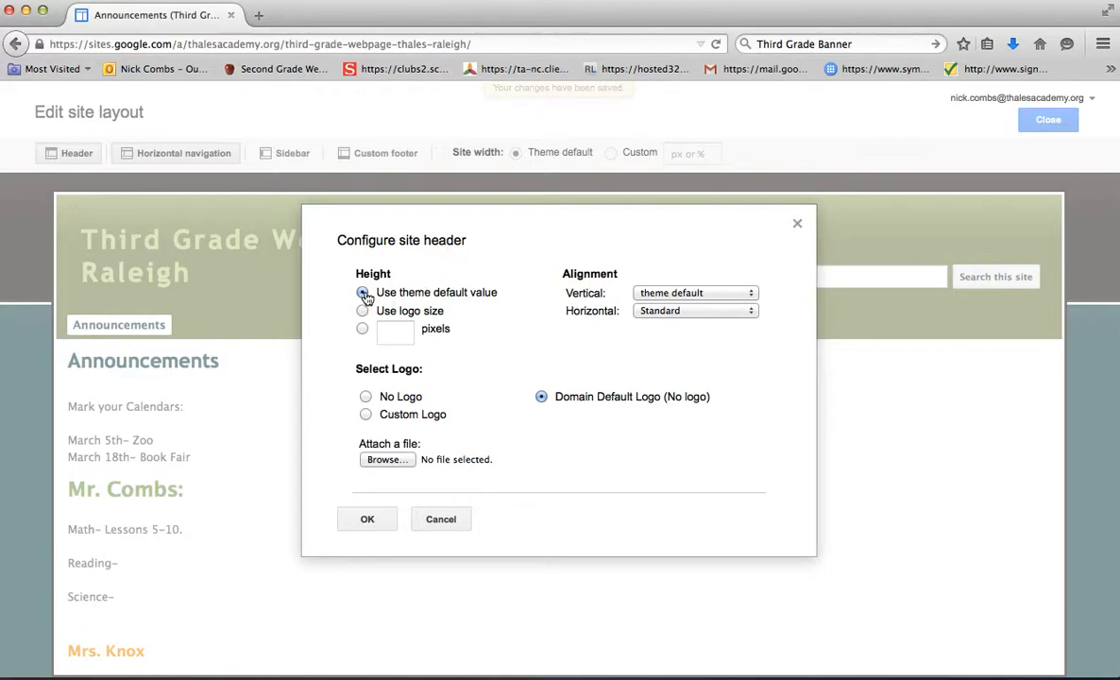
click(365, 414)
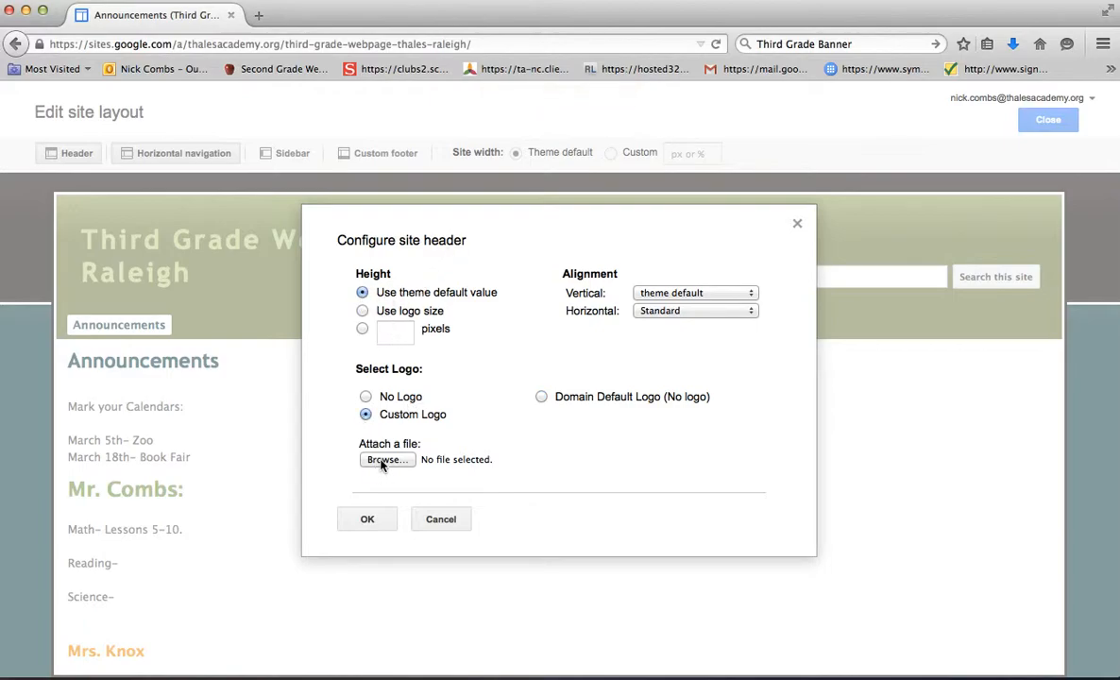
click(383, 460)
click(649, 159)
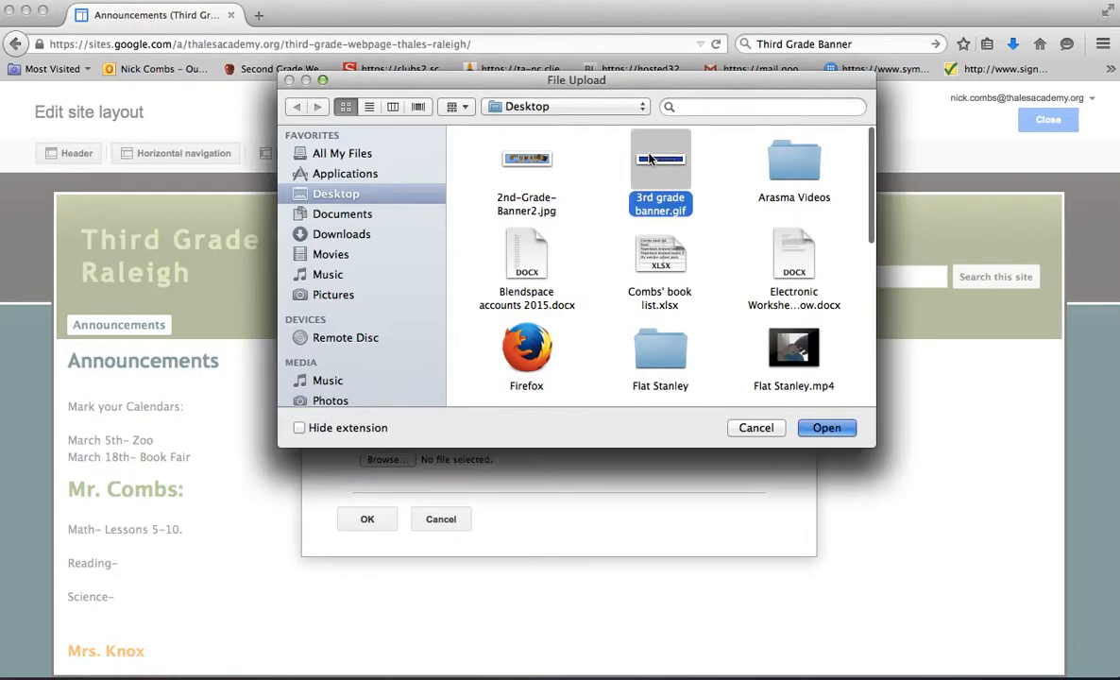
double_click(649, 158)
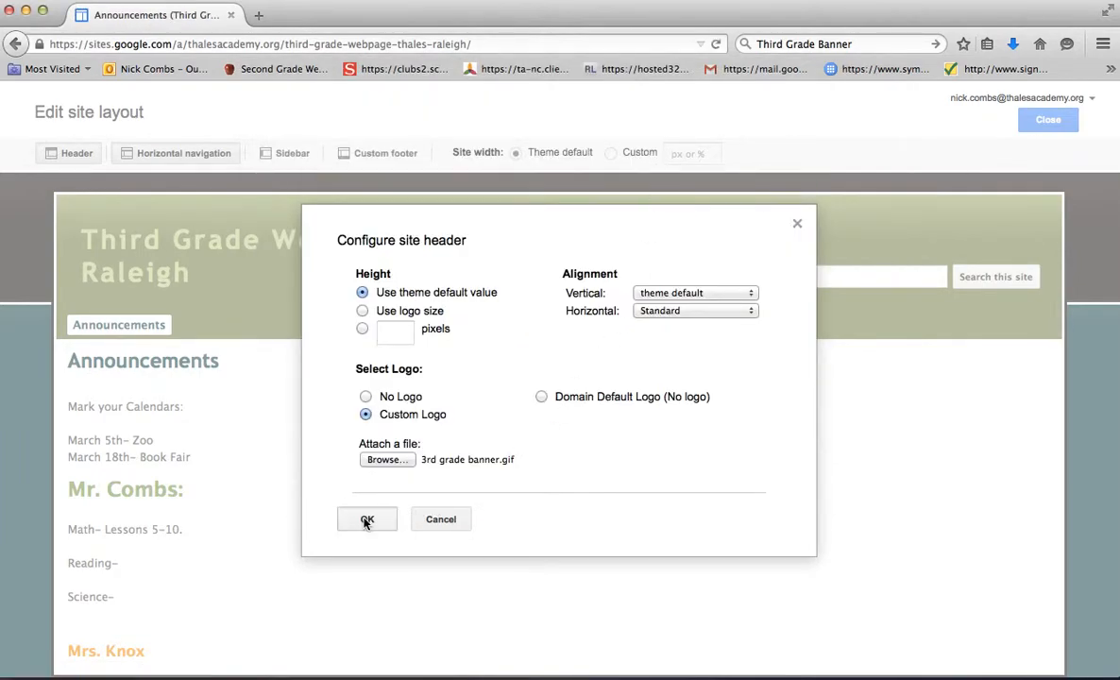
click(366, 522)
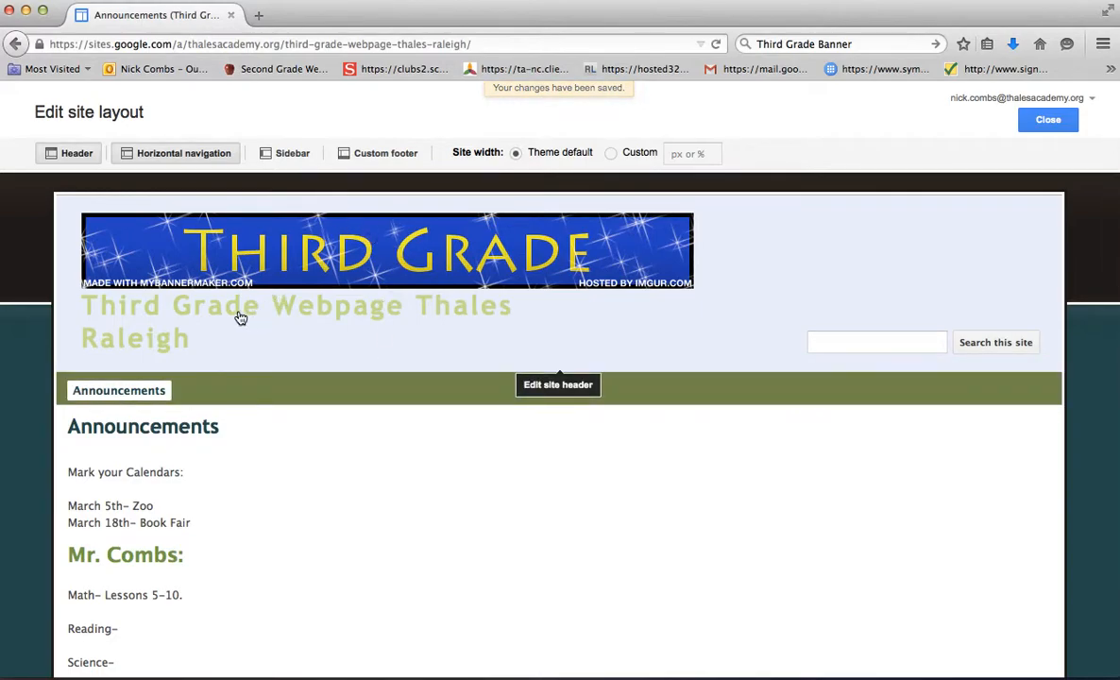
- Align the site header vertically to top and horizontally to Center
click(268, 267)
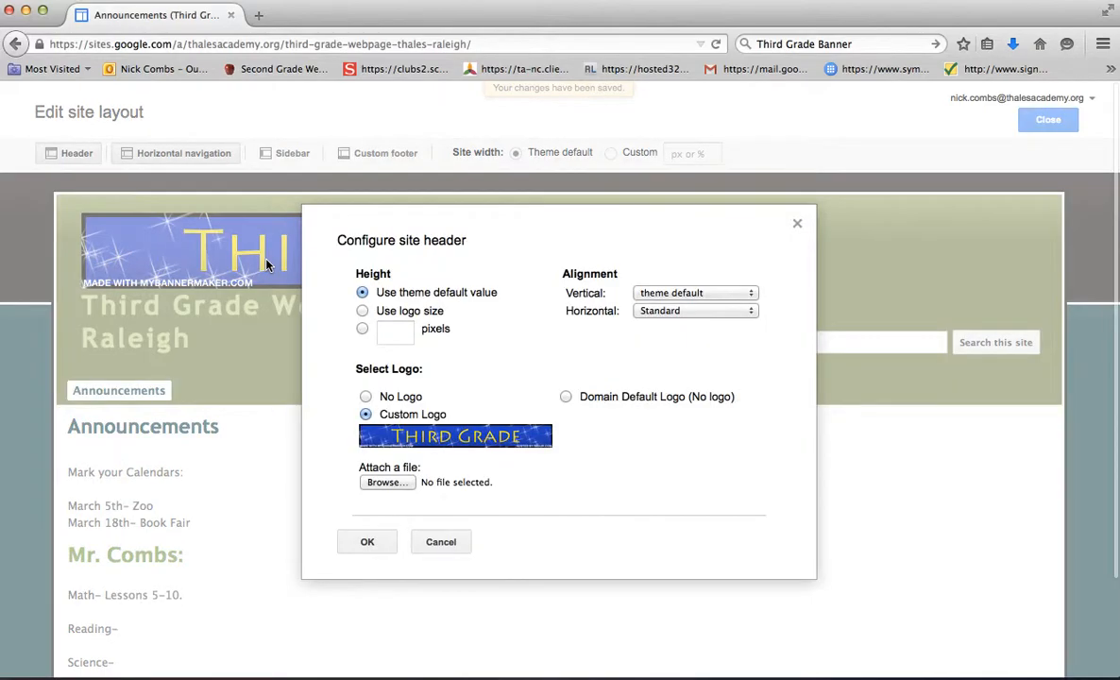
click(660, 293)
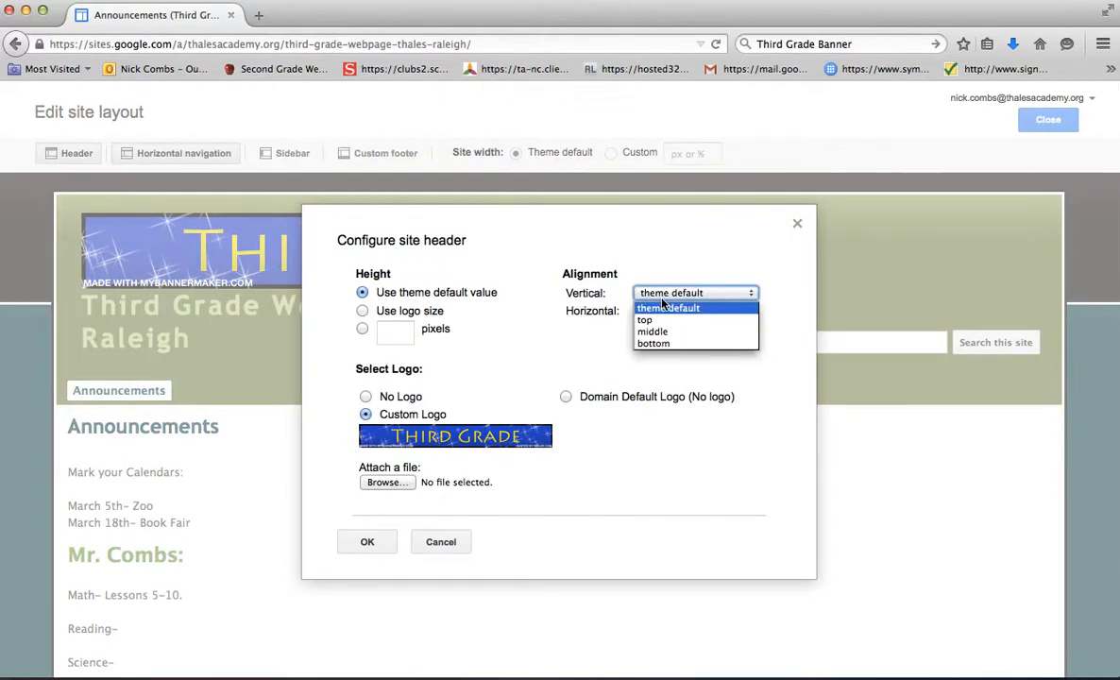
click(665, 322)
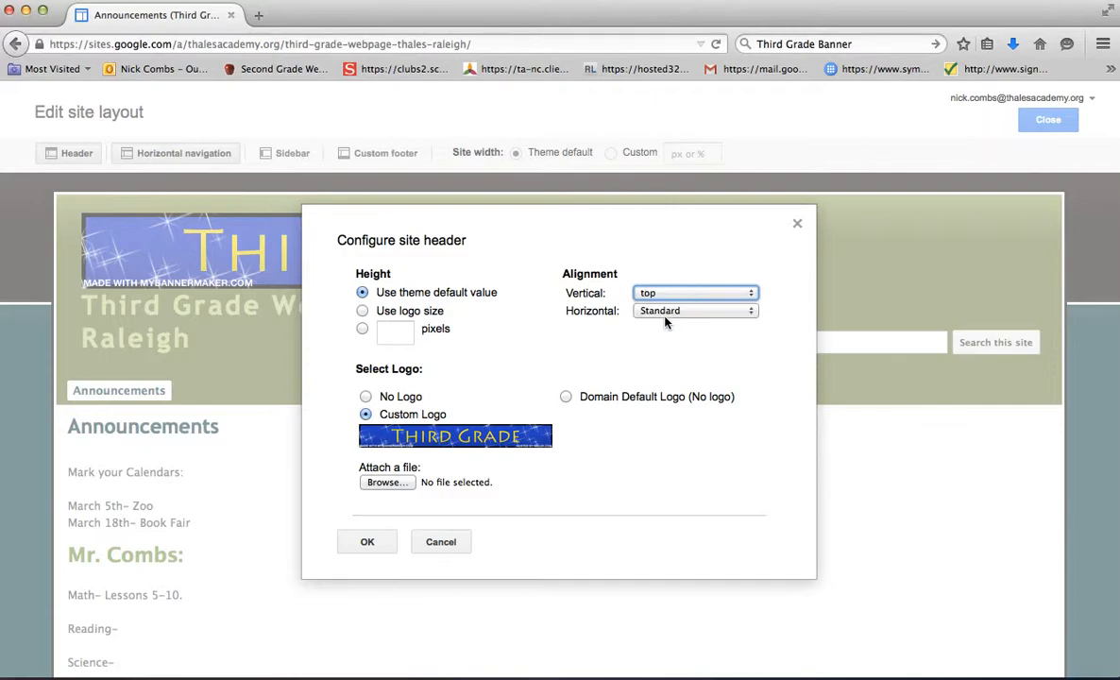
click(666, 314)
click(672, 338)
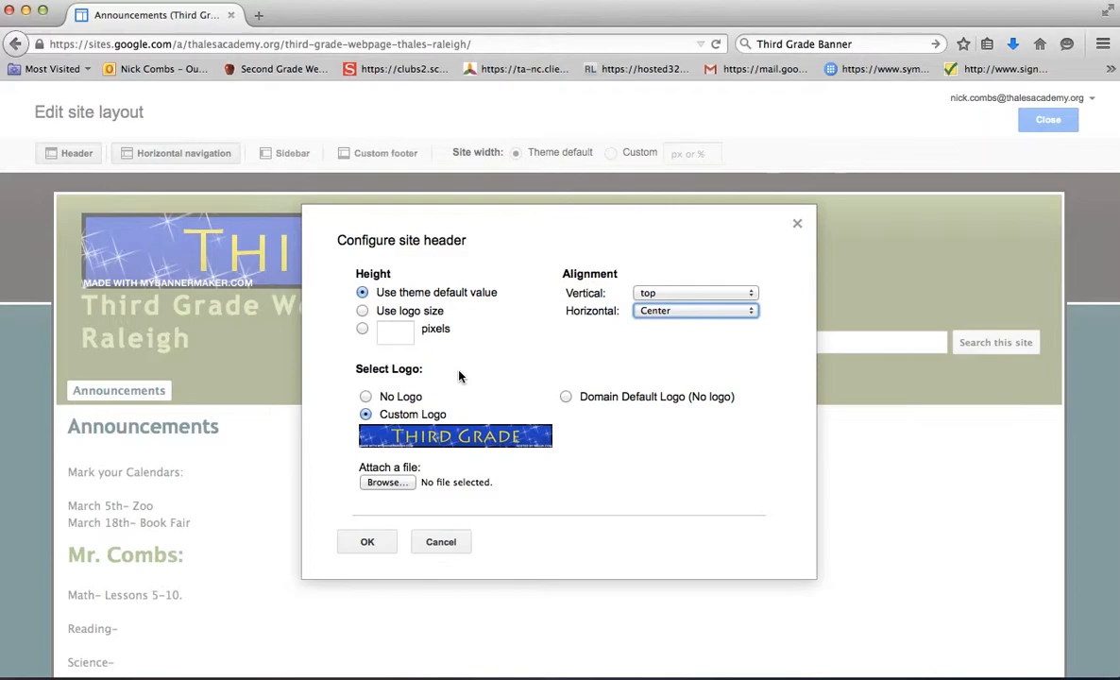
click(366, 543)
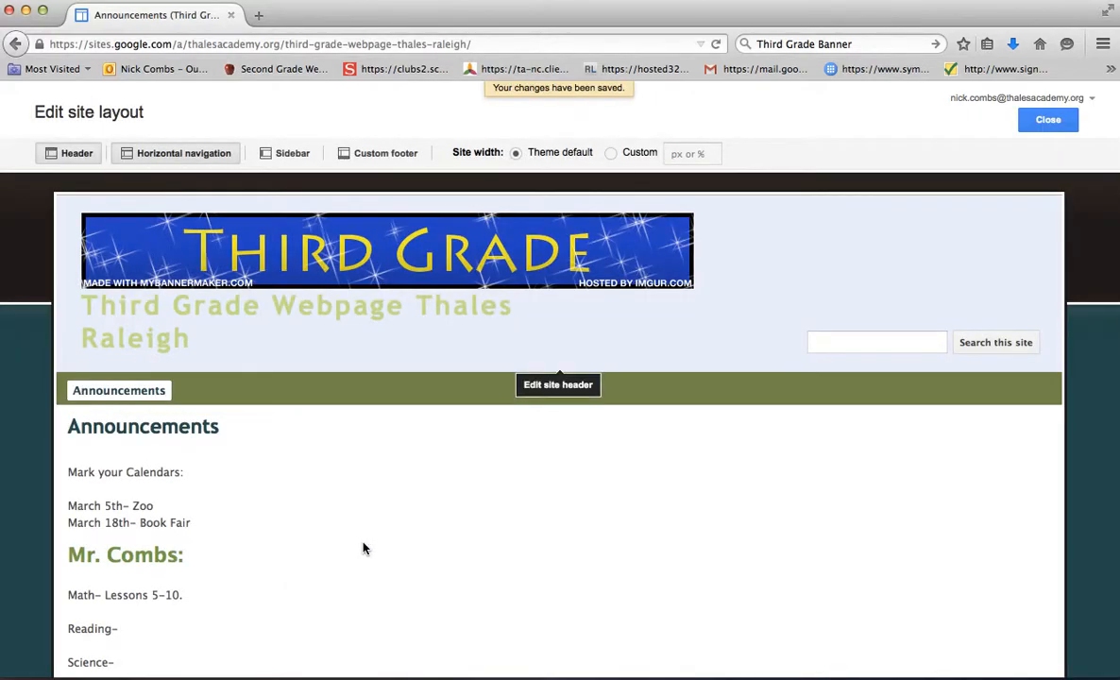
- Try the Tabs style for the horizontal navigation and return it to Boxes
scroll(491, 508, down, 1)
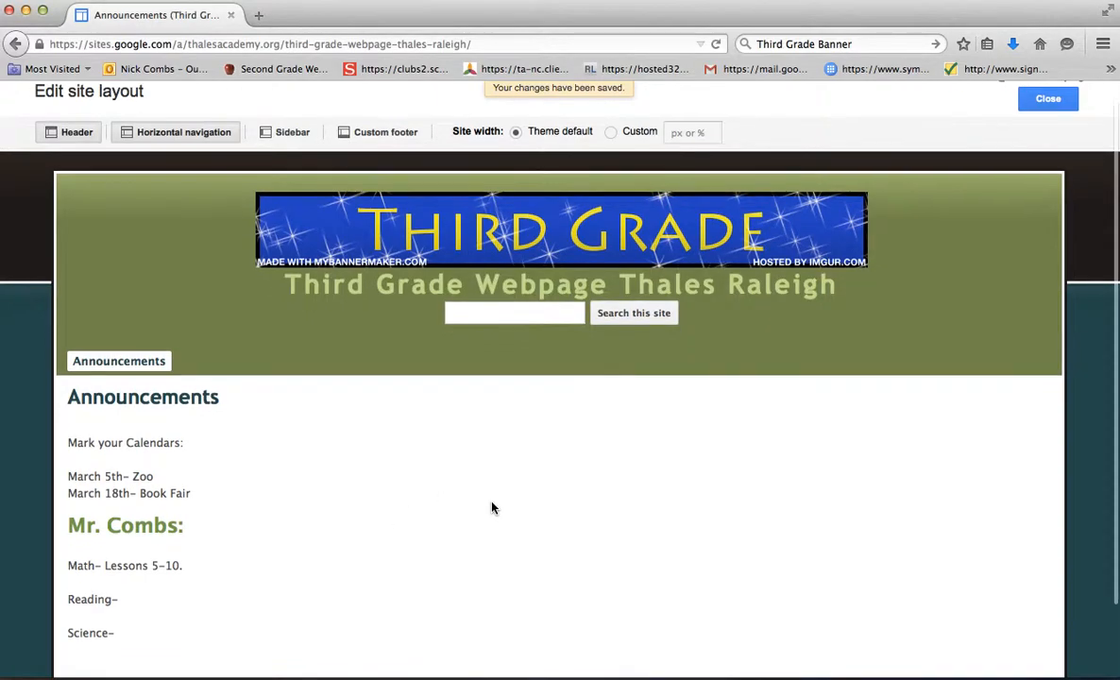
scroll(491, 508, up, 1)
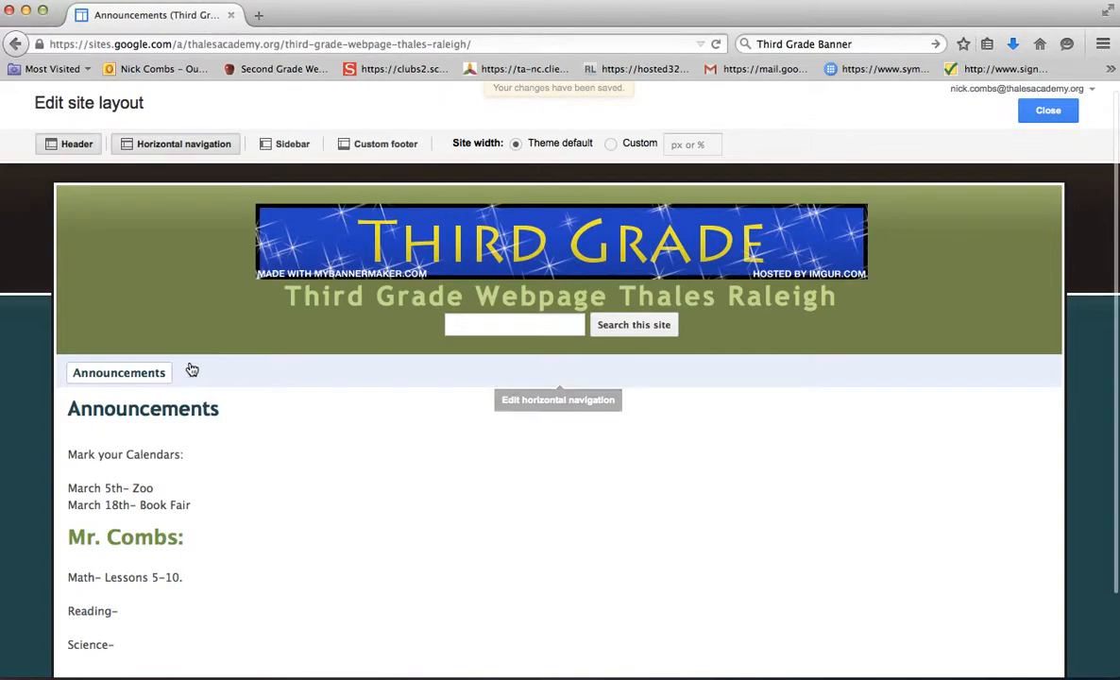
click(190, 368)
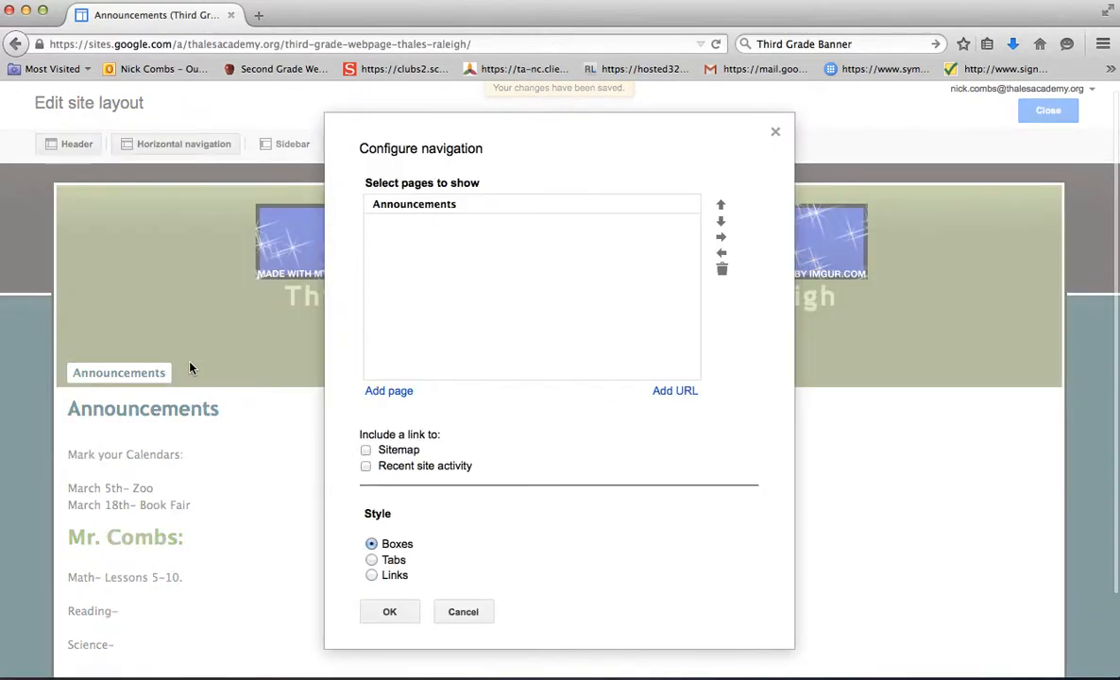
click(372, 560)
click(385, 608)
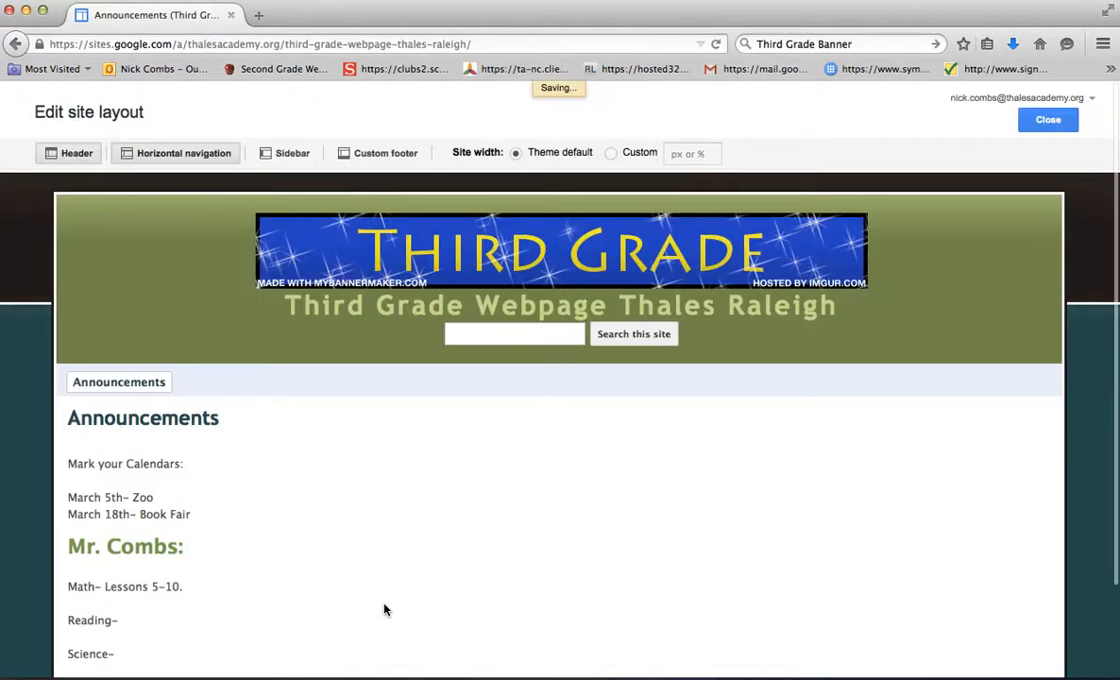
click(163, 379)
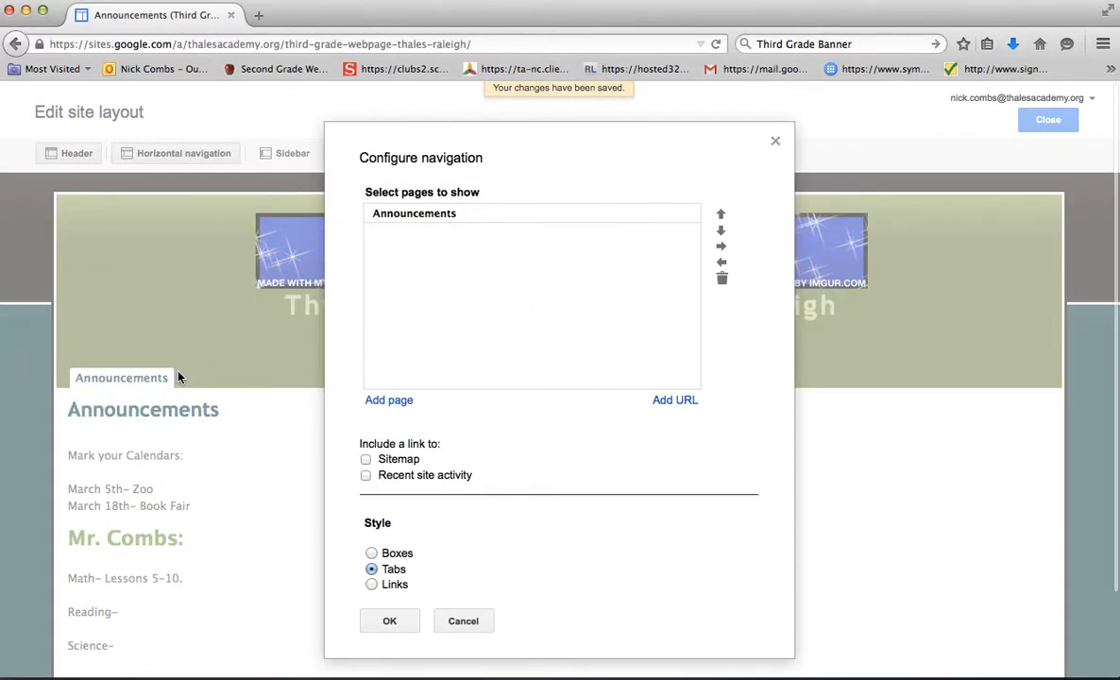
click(371, 554)
click(387, 621)
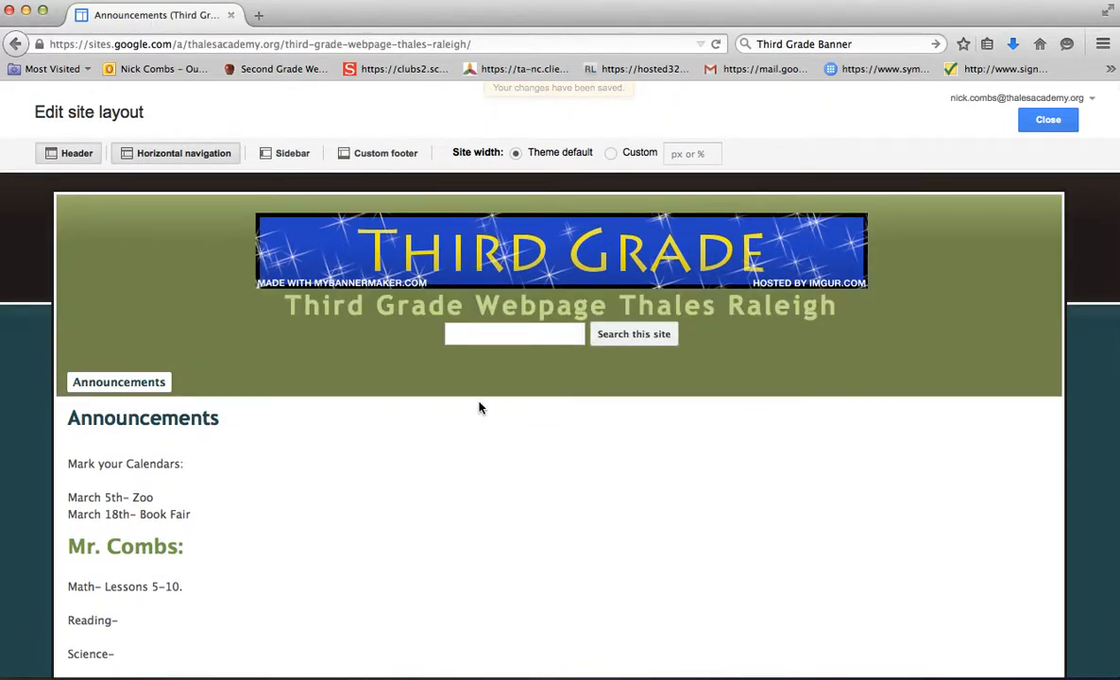
- Review the page with its new banner and finish editing the site layout
scroll(620, 483, down, 2)
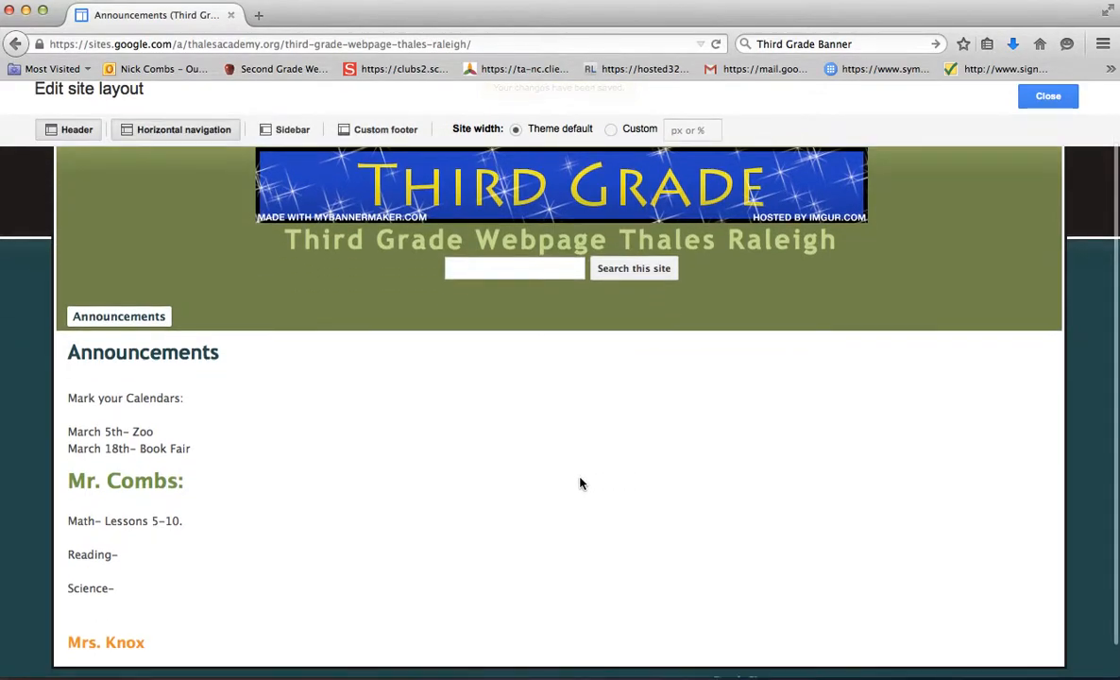
scroll(151, 465, down, 1)
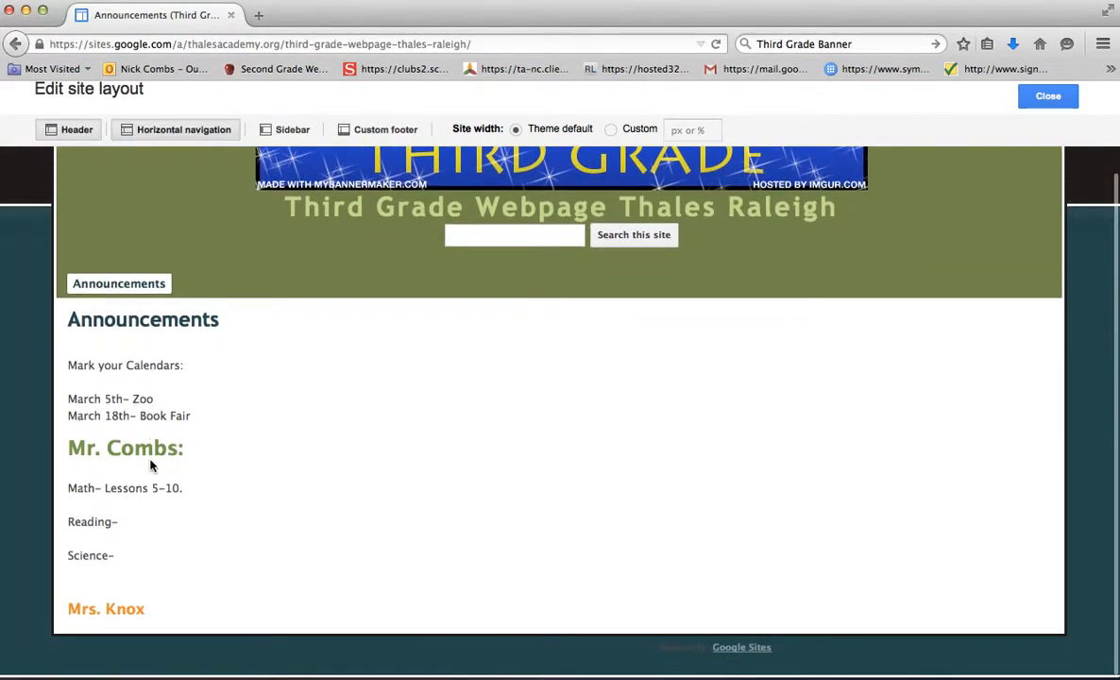
scroll(226, 432, up, 1)
scroll(265, 412, up, 2)
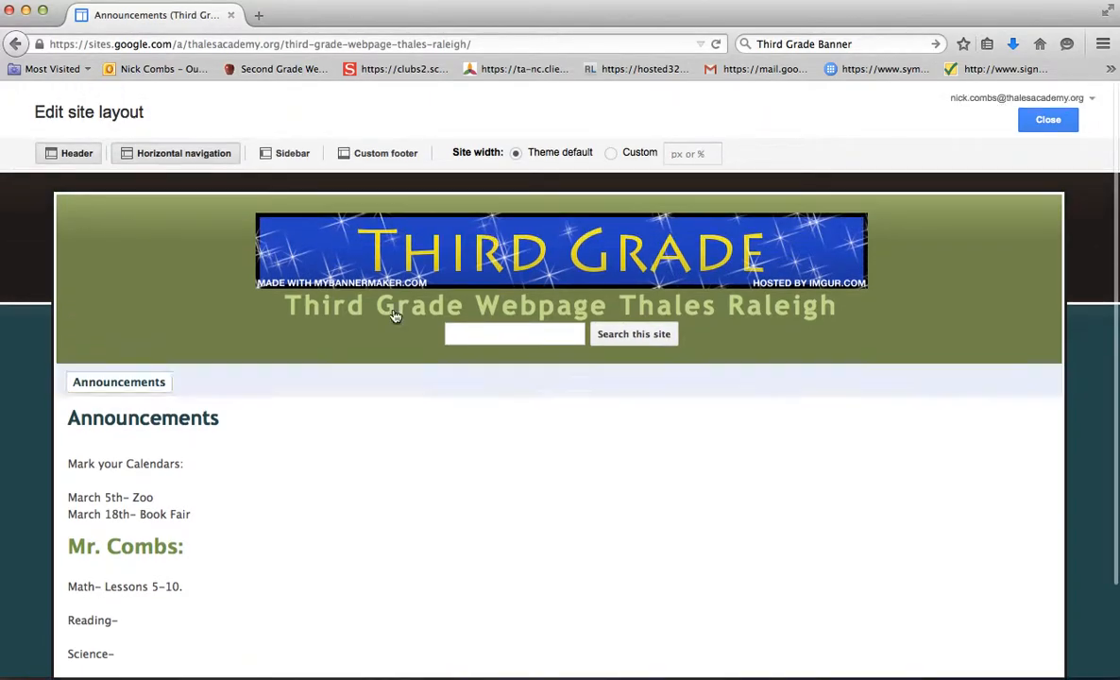
click(1038, 120)
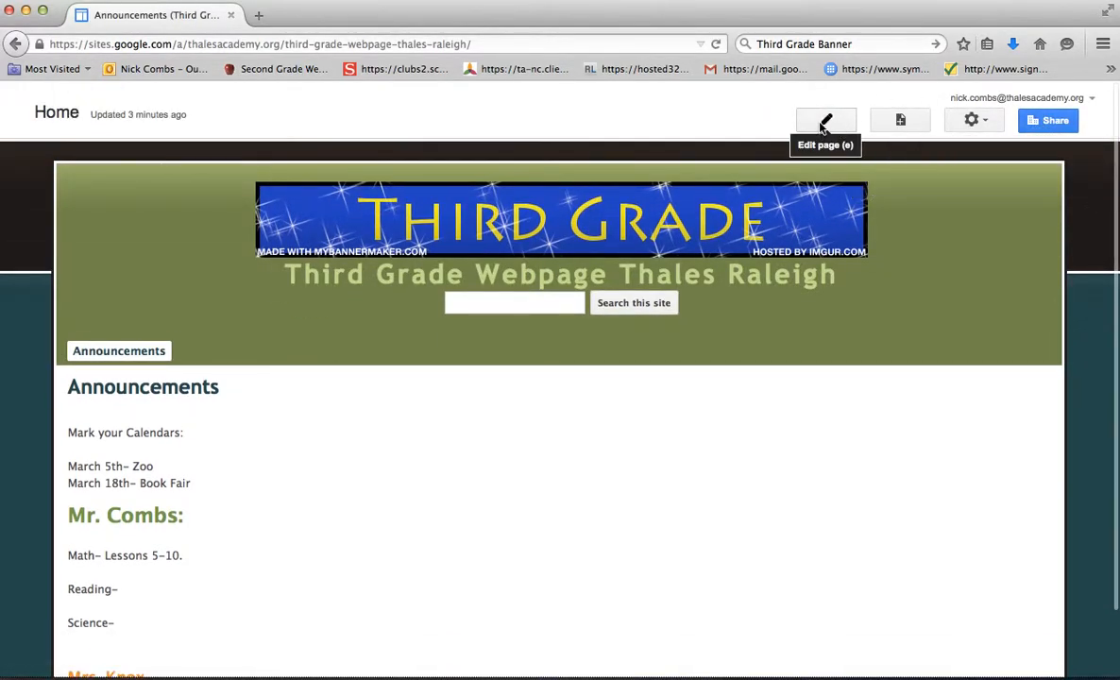
- Edit the home page and add "Volunteer Opportunities:" and "Lunch parent sign ups:" in the empty column beside the teacher sections
click(835, 127)
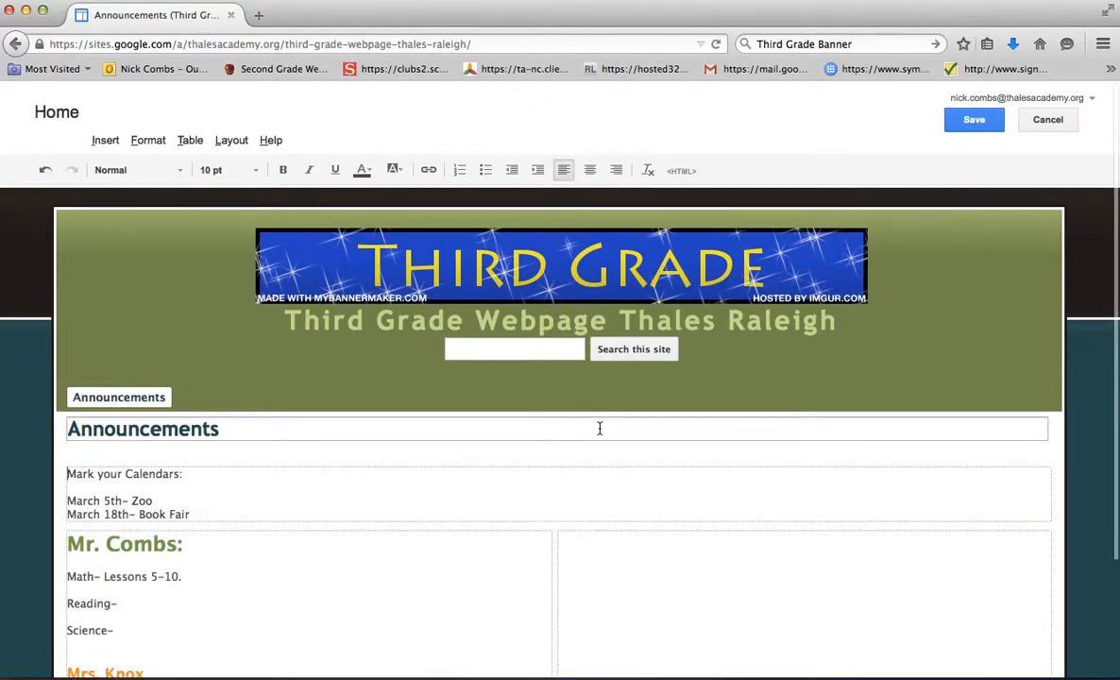
scroll(599, 429, down, 2)
click(598, 449)
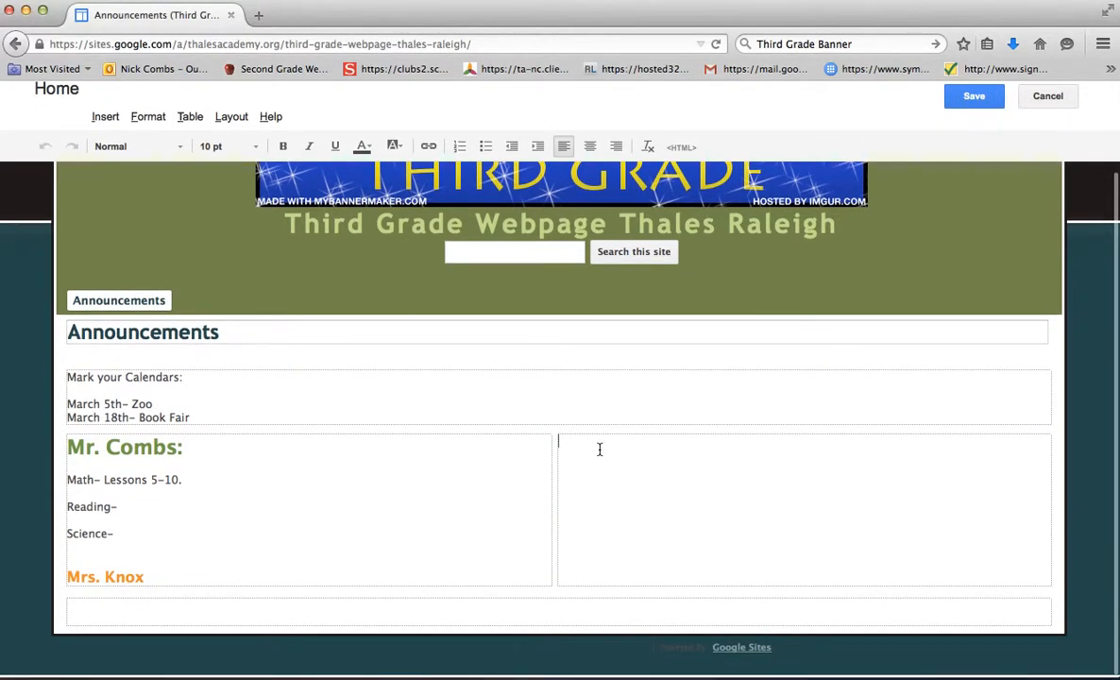
text(Volune)
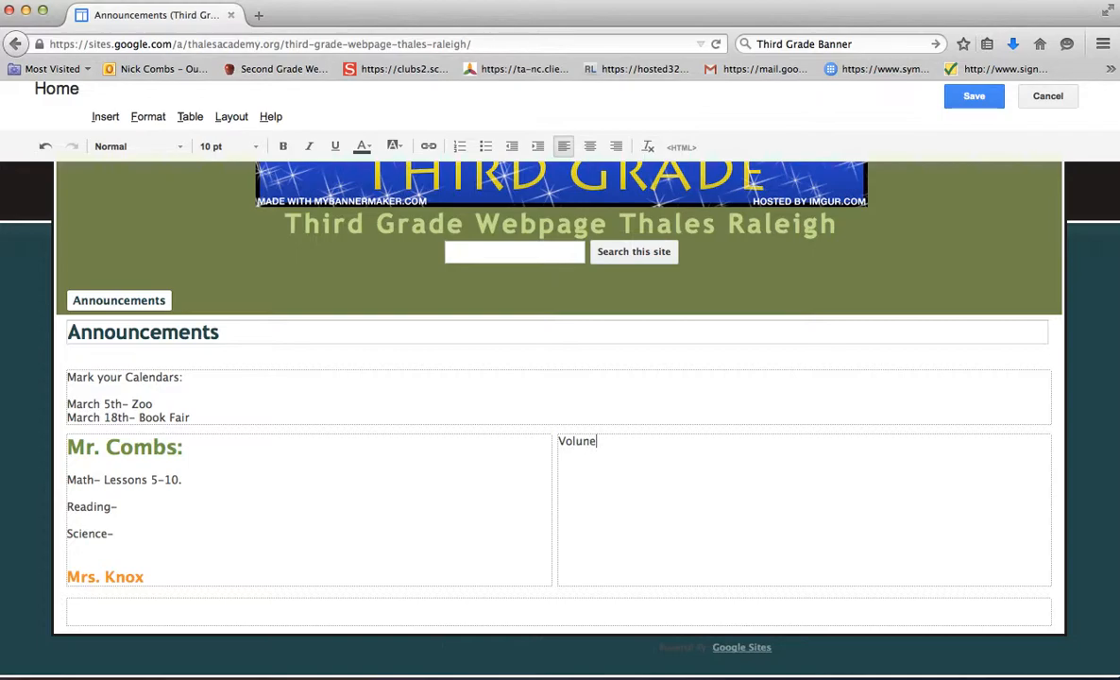
key(BackSpace)
text(teer Opportunities:)
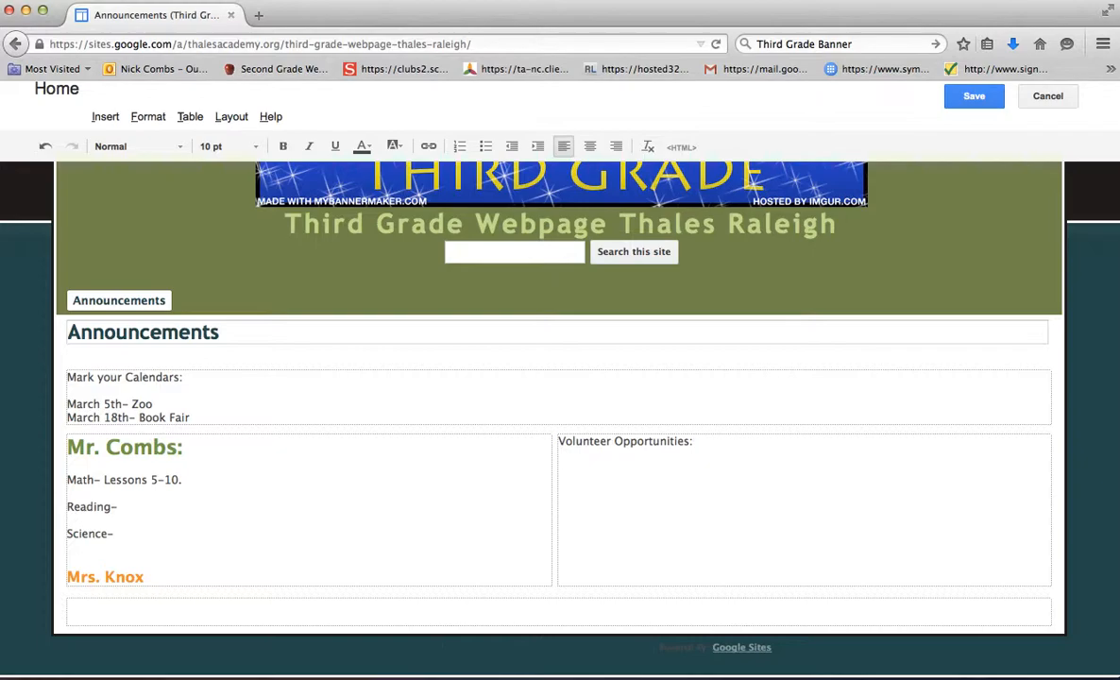
text(  Lunch parent sign ups:)
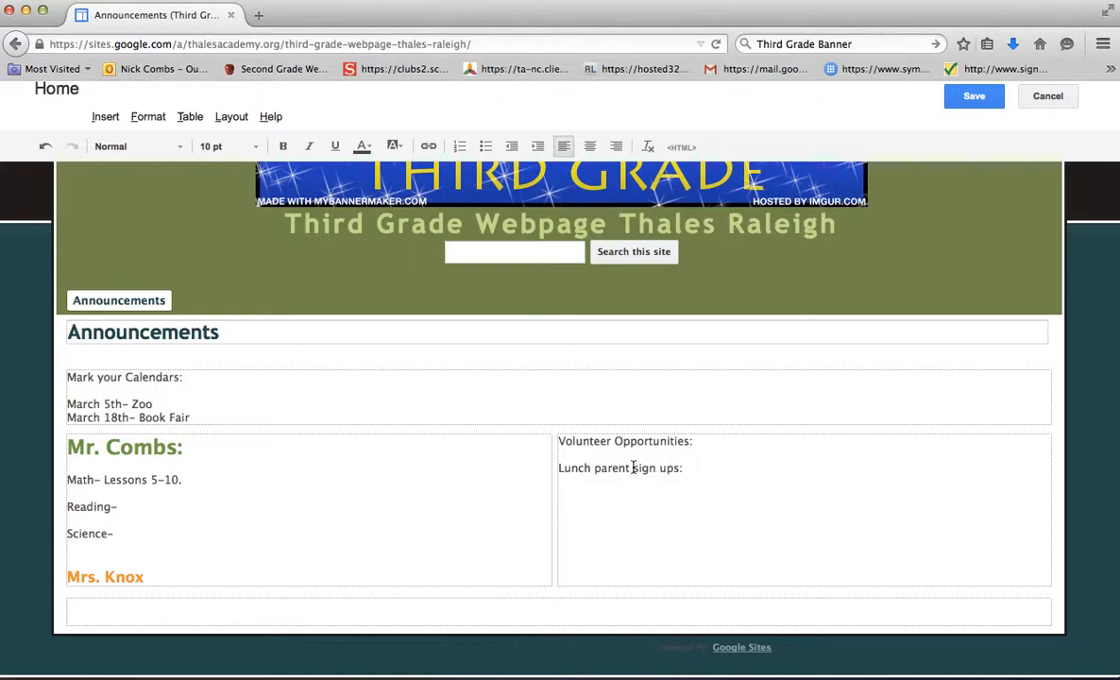
- Open the bookmarked SignUpGenius page in a new browser tab, log in with the saved account and dismiss the promotional offer
click(258, 15)
click(973, 68)
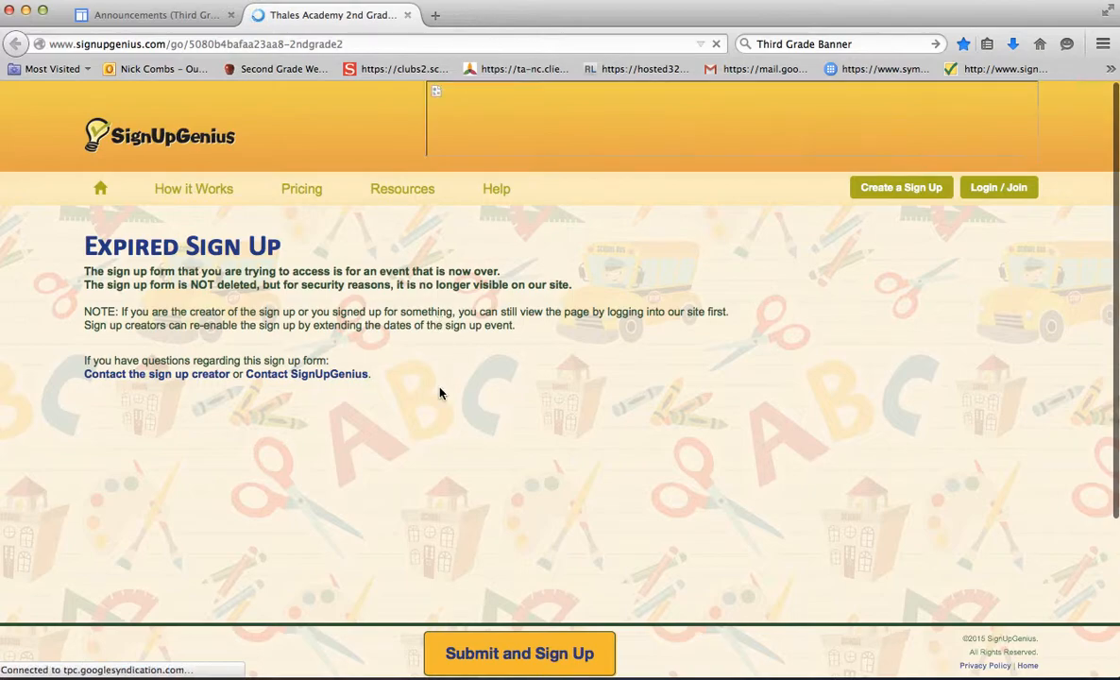
click(506, 651)
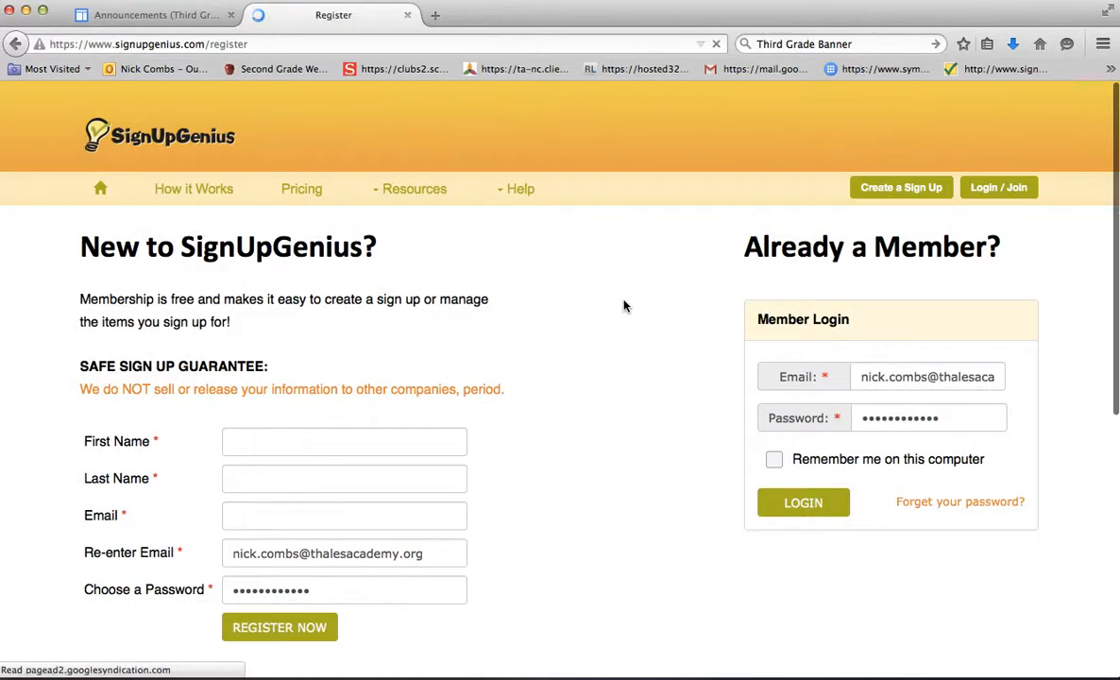
click(783, 503)
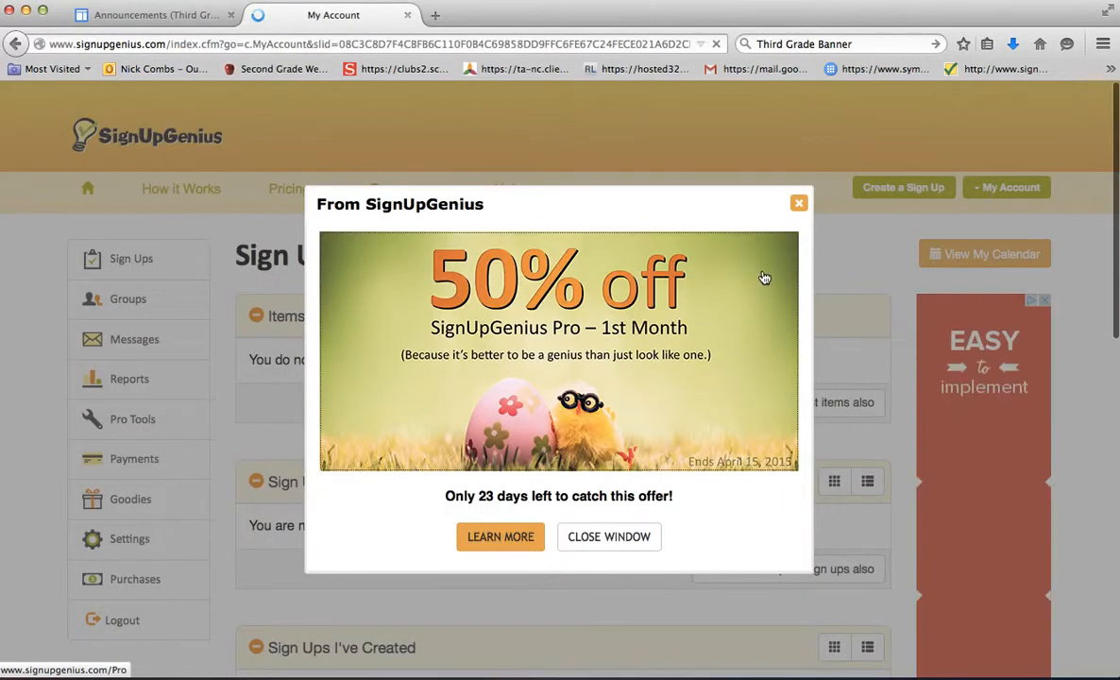
click(797, 202)
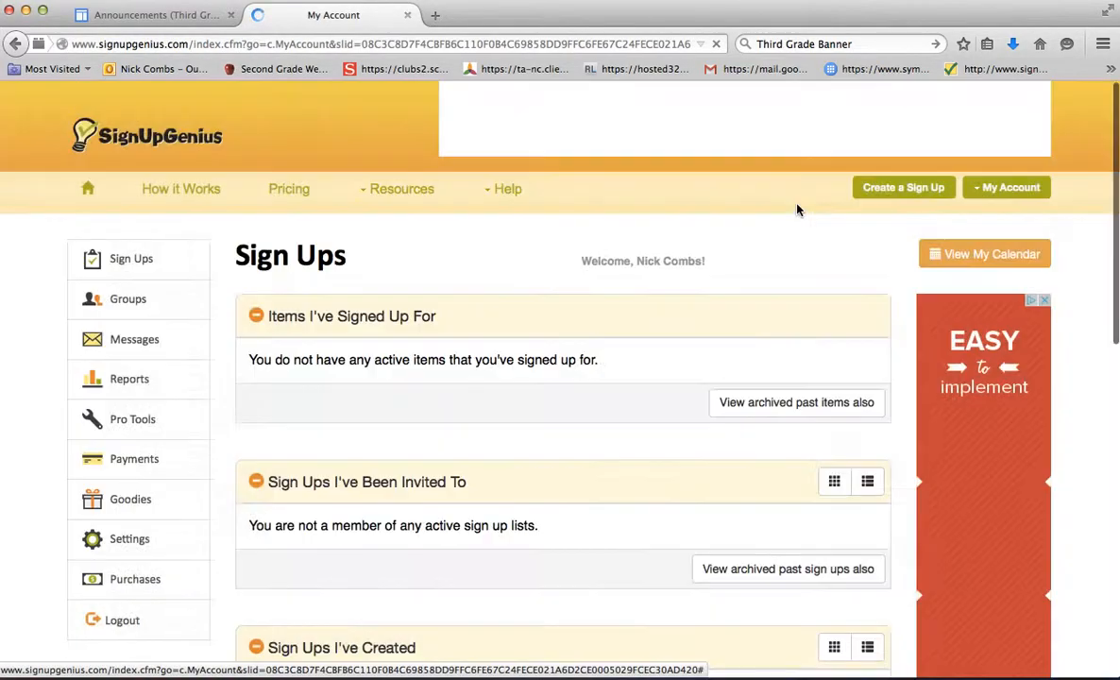
- Open the created sign up "Lunch Parent Track 4" and copy its web address
scroll(535, 430, down, 5)
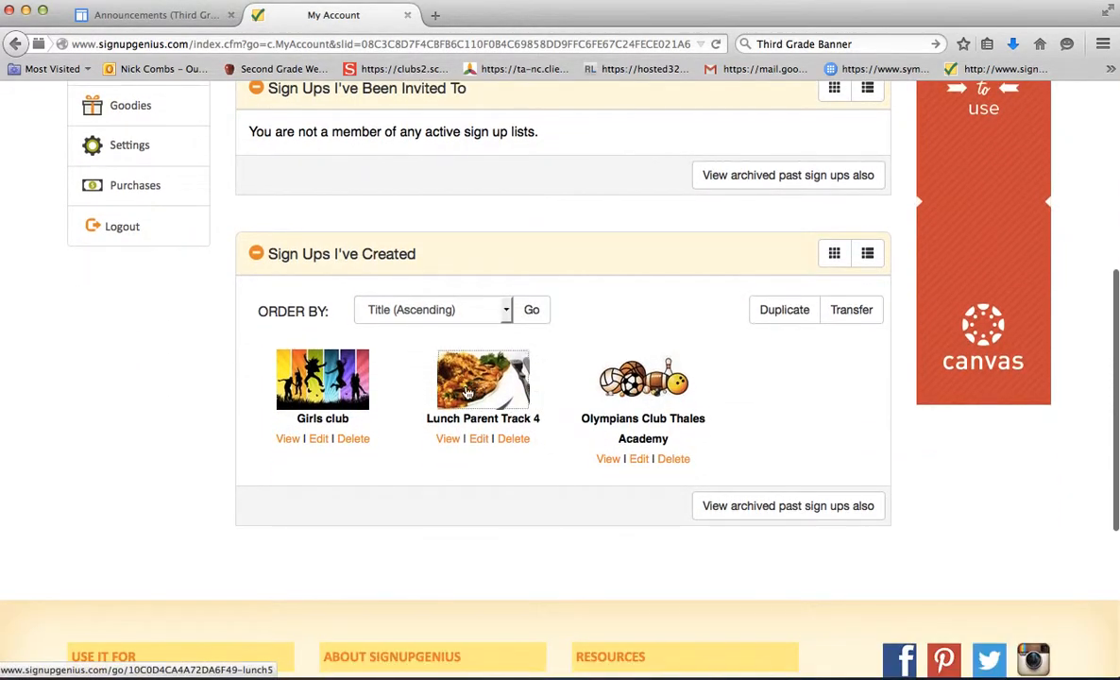
click(472, 397)
click(413, 44)
key(super+c)
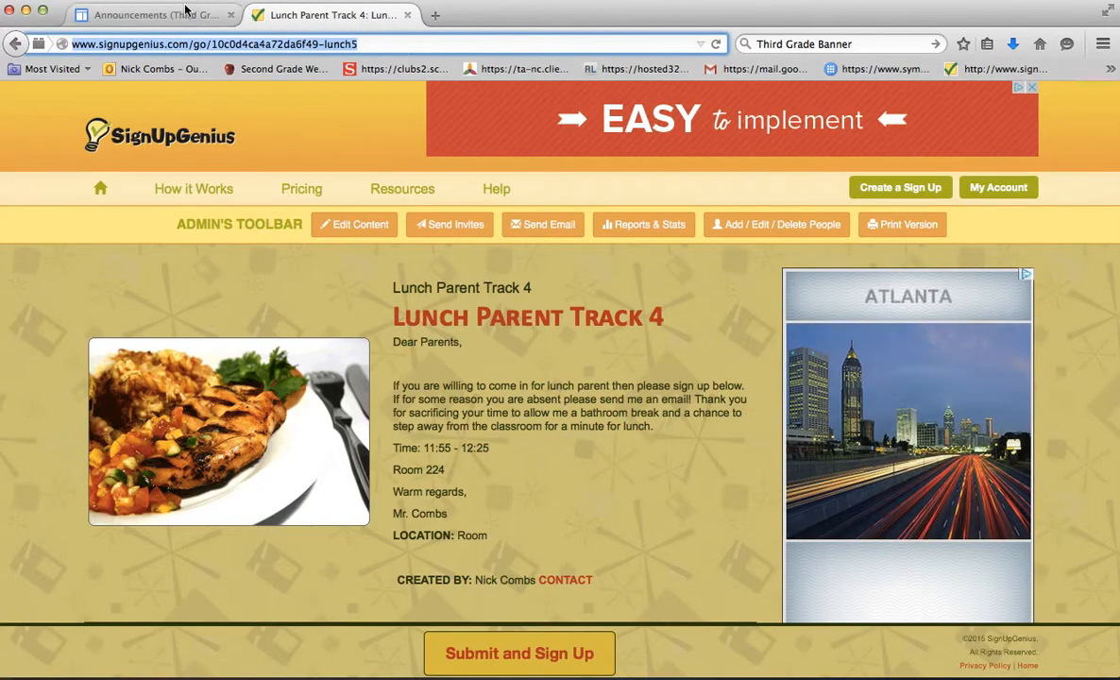
- Return to the Google Sites page and add the teacher's last name followed by "Lunch parent" after "Lunch parent sign ups:"
click(156, 15)
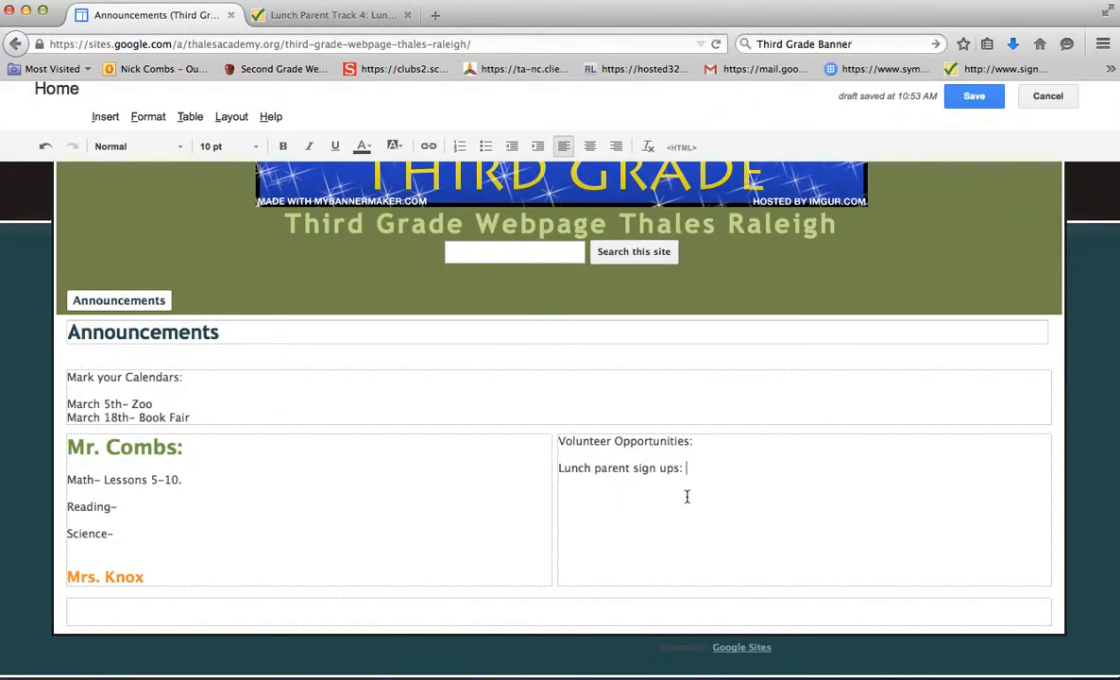
text(Combs Lunch paren)
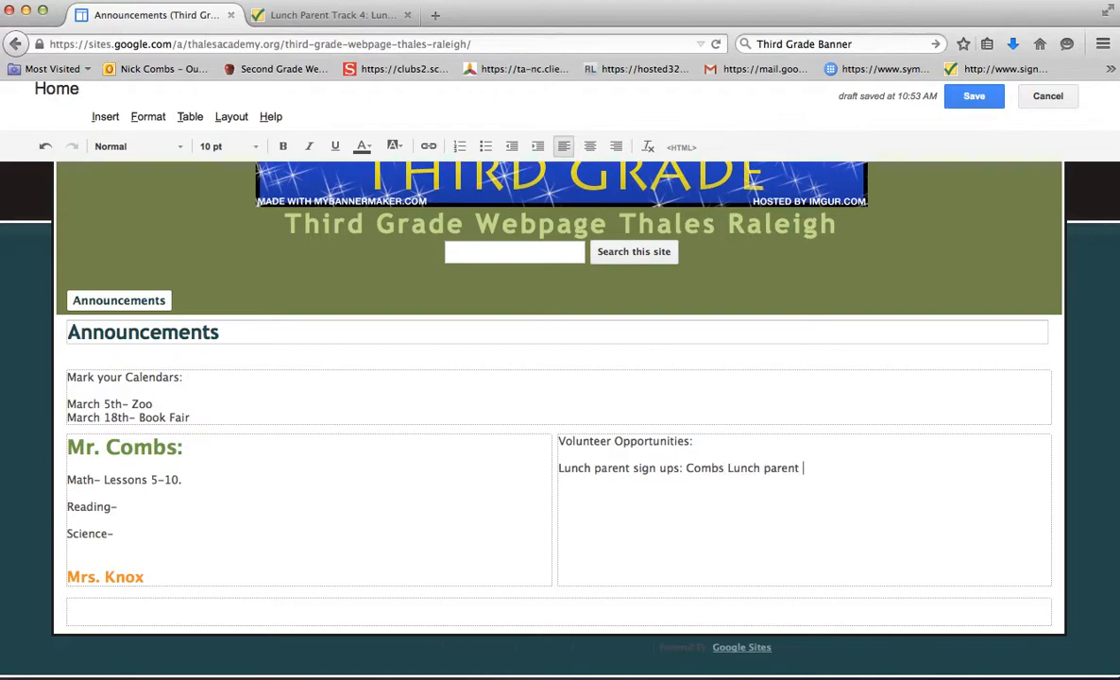
text(t)
- Link the teacher's "Lunch parent" text to the copied SignUpGenius web address, set it to open in a new window, and save the page
drag(689, 469, 800, 470)
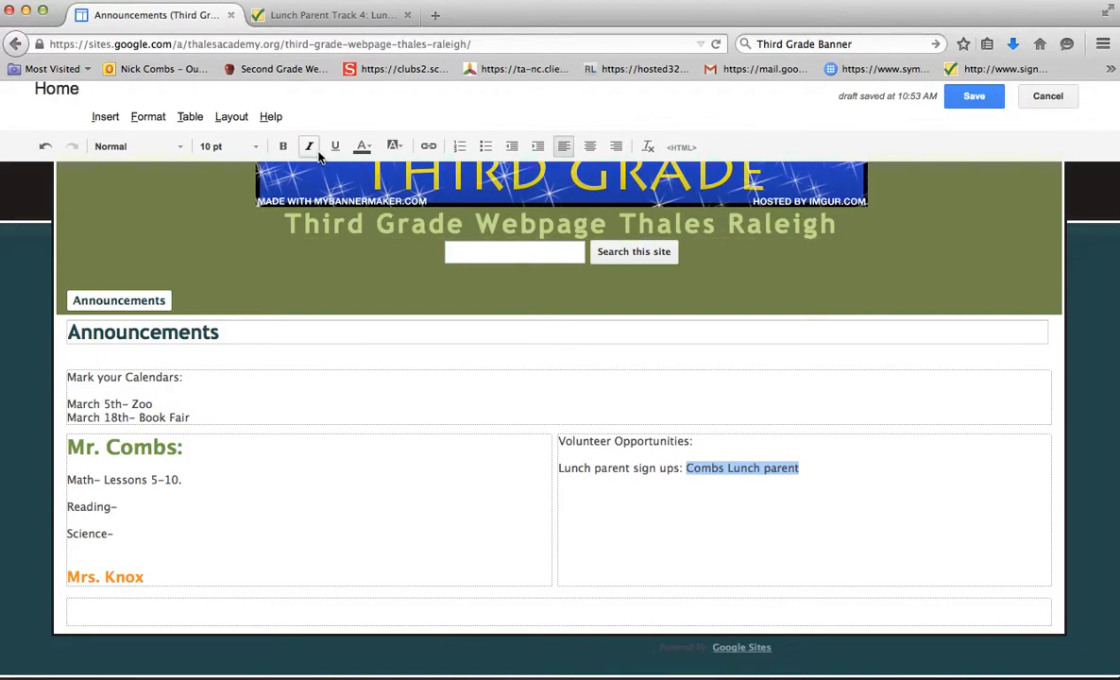
click(427, 146)
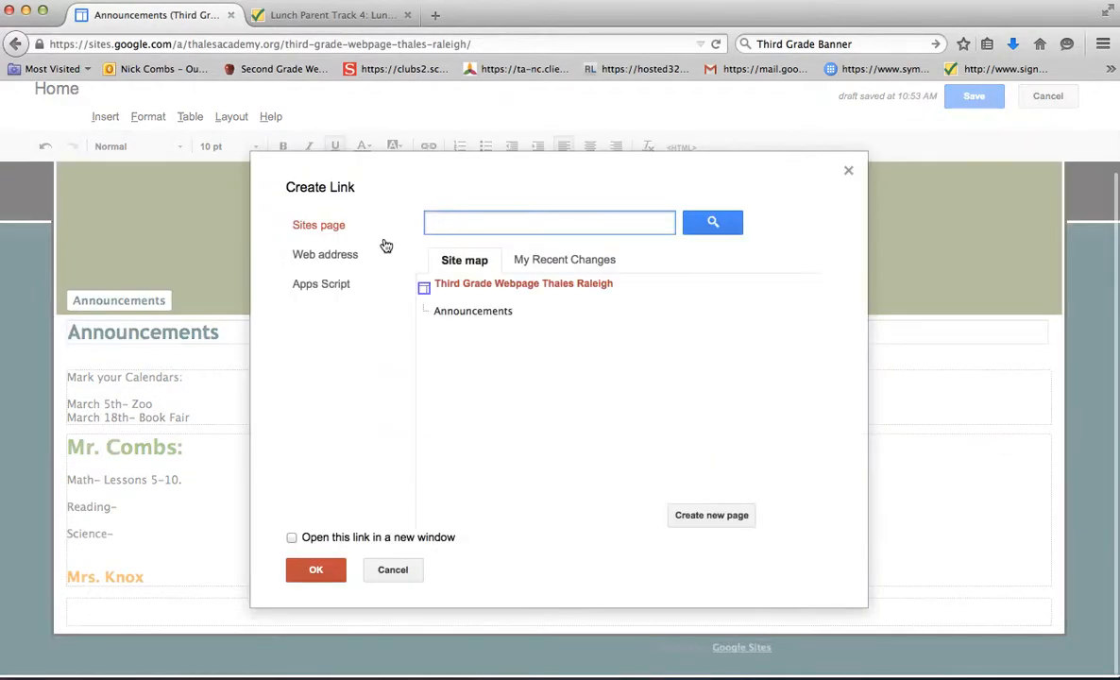
click(345, 255)
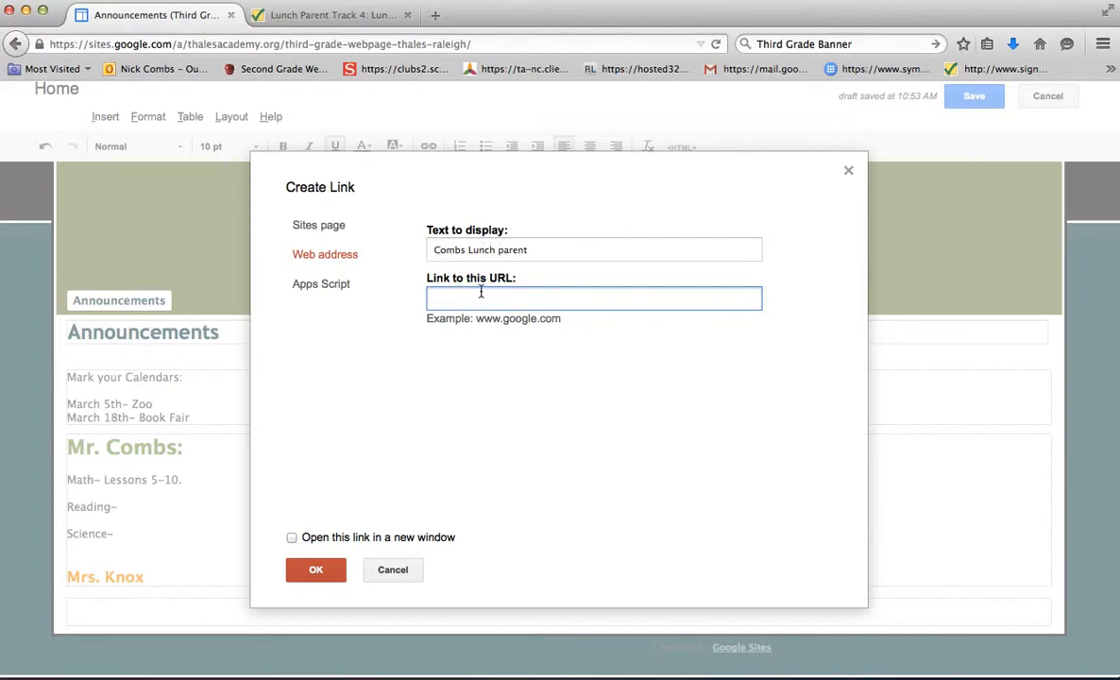
key(super+v)
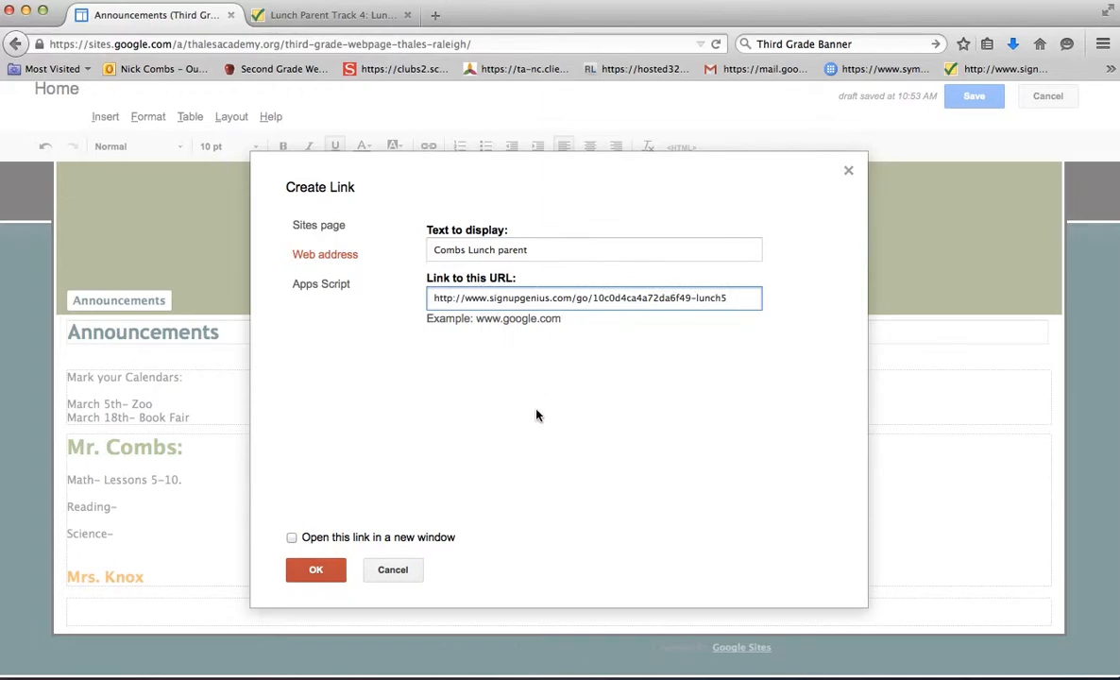
click(292, 540)
click(313, 570)
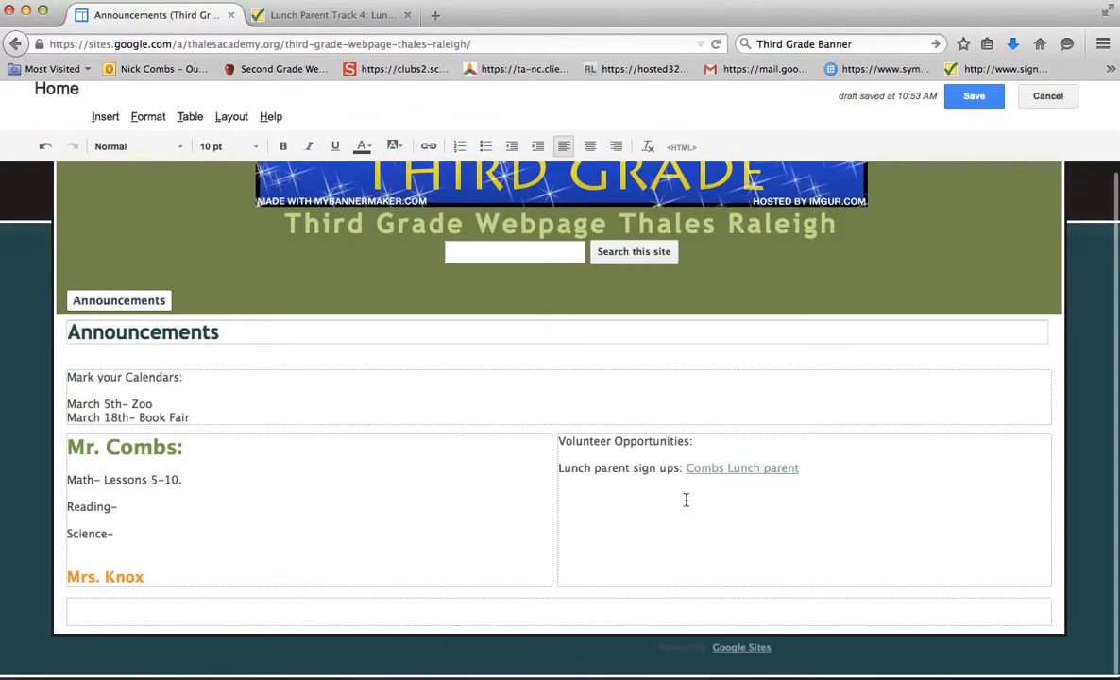
click(972, 100)
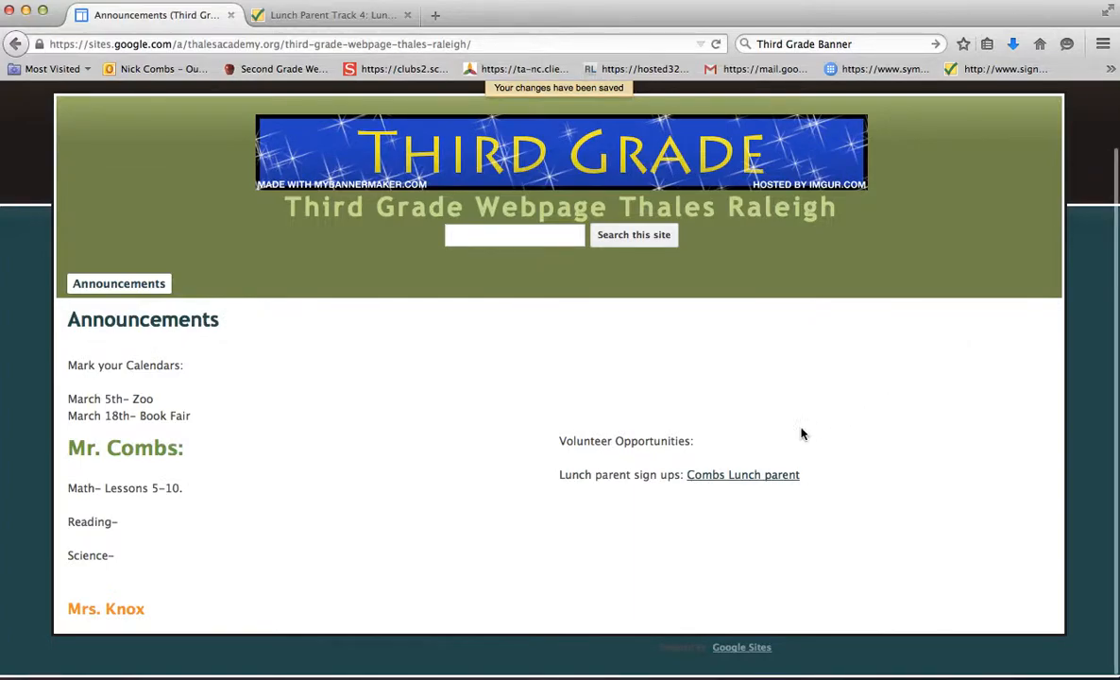
- Test the lunch parent link by viewing the sign up page it opens, and return to the Google Sites page
click(751, 477)
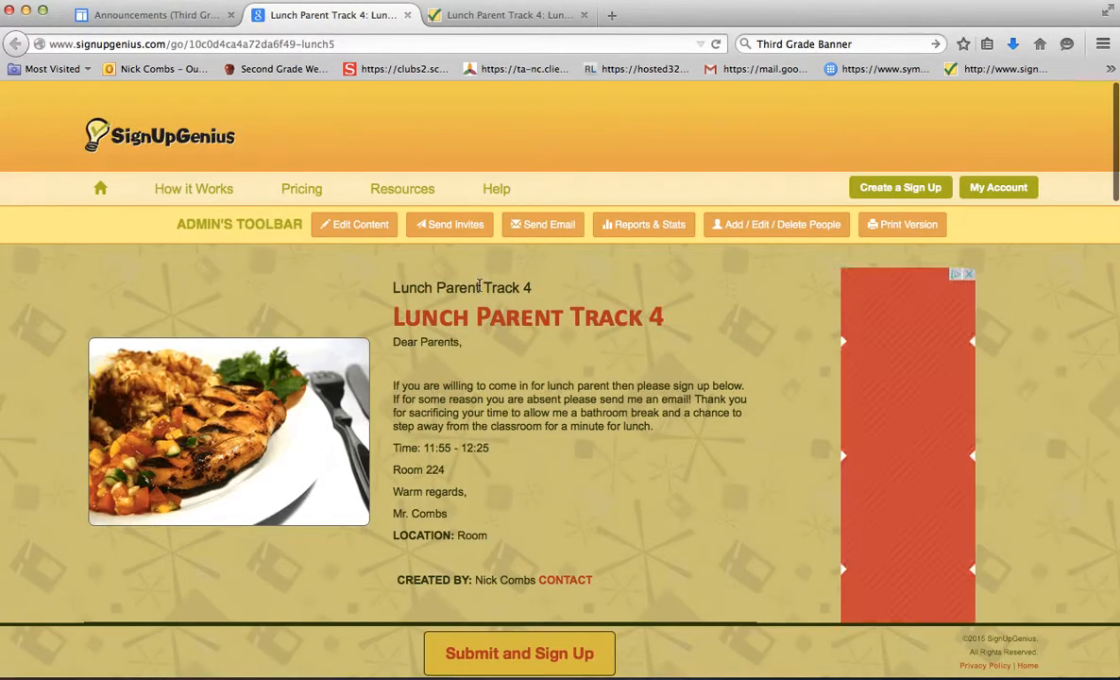
scroll(477, 397, down, 3)
scroll(477, 398, down, 3)
scroll(477, 398, up, 7)
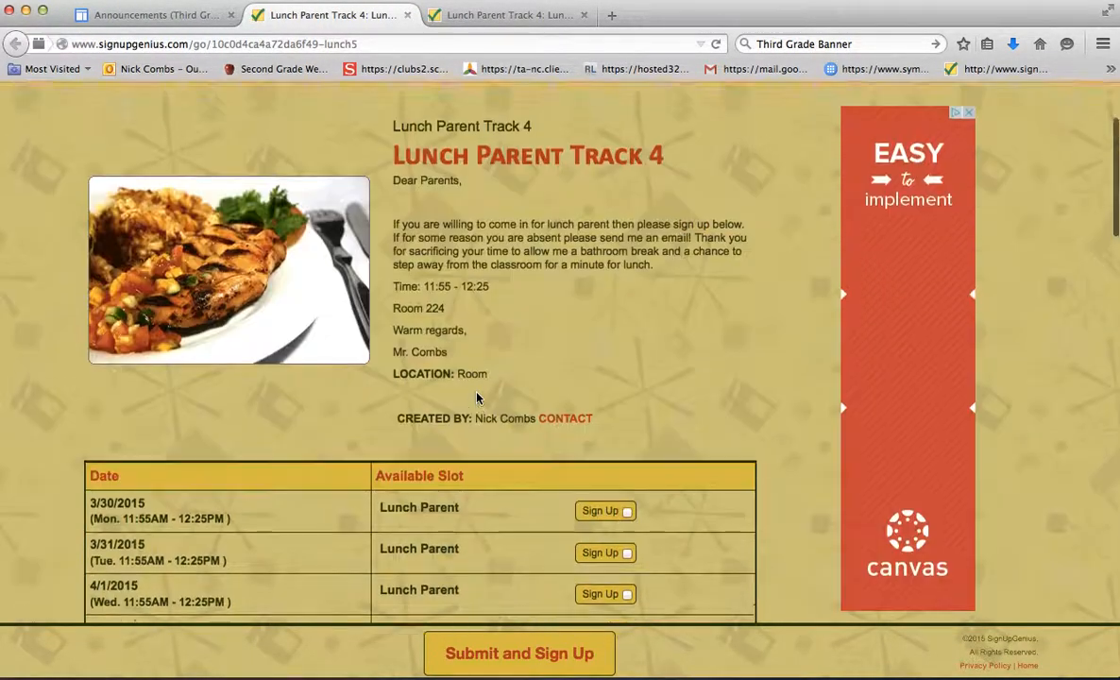
click(157, 16)
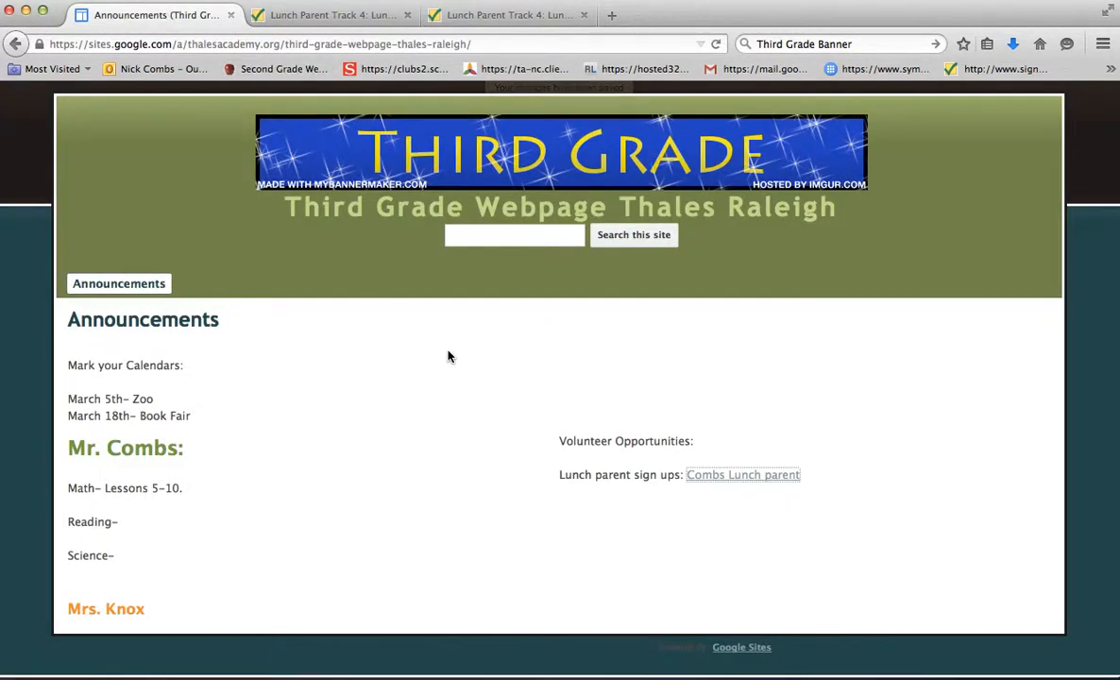